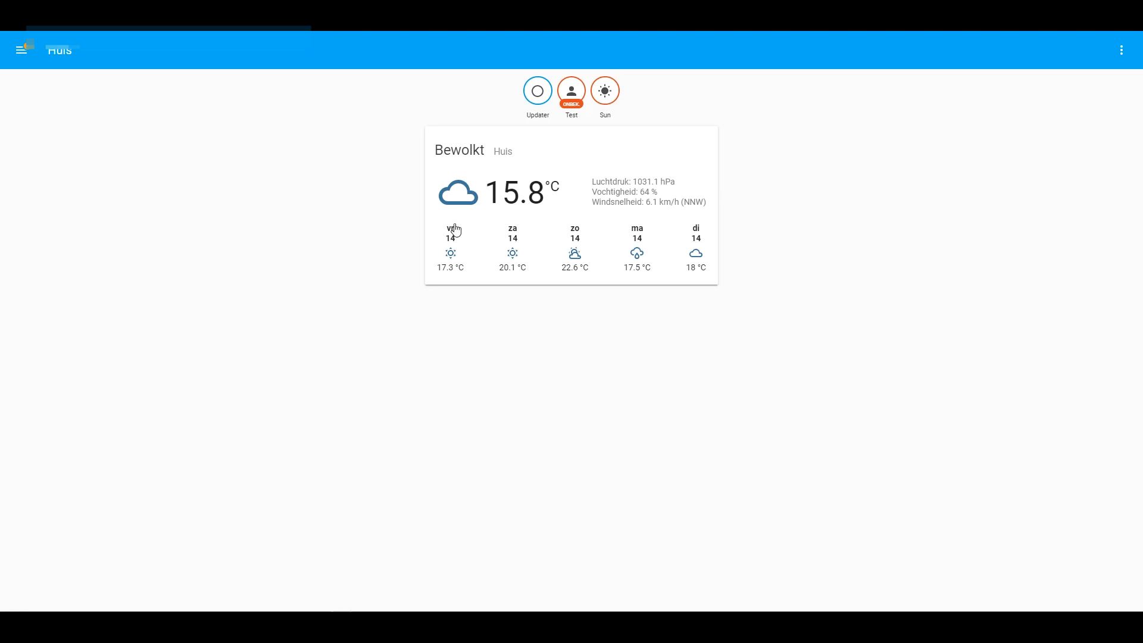
# Switch to WinSCP and log in to the saved admin session on 192.168.1.2, port 22.
pyautogui.click(458, 14)
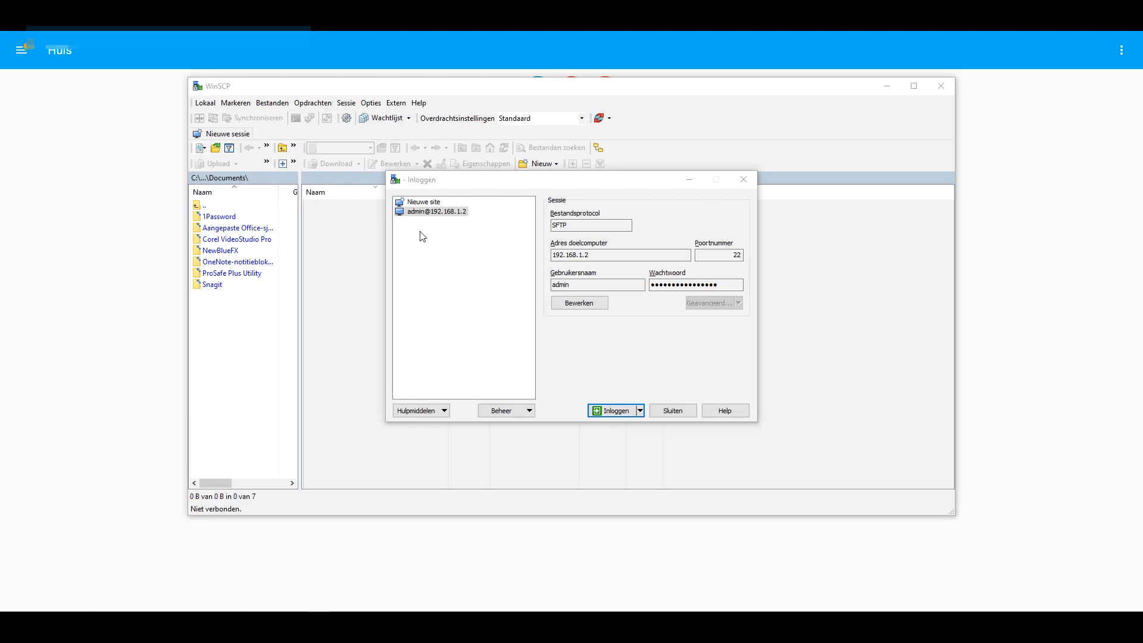
pyautogui.click(546, 262)
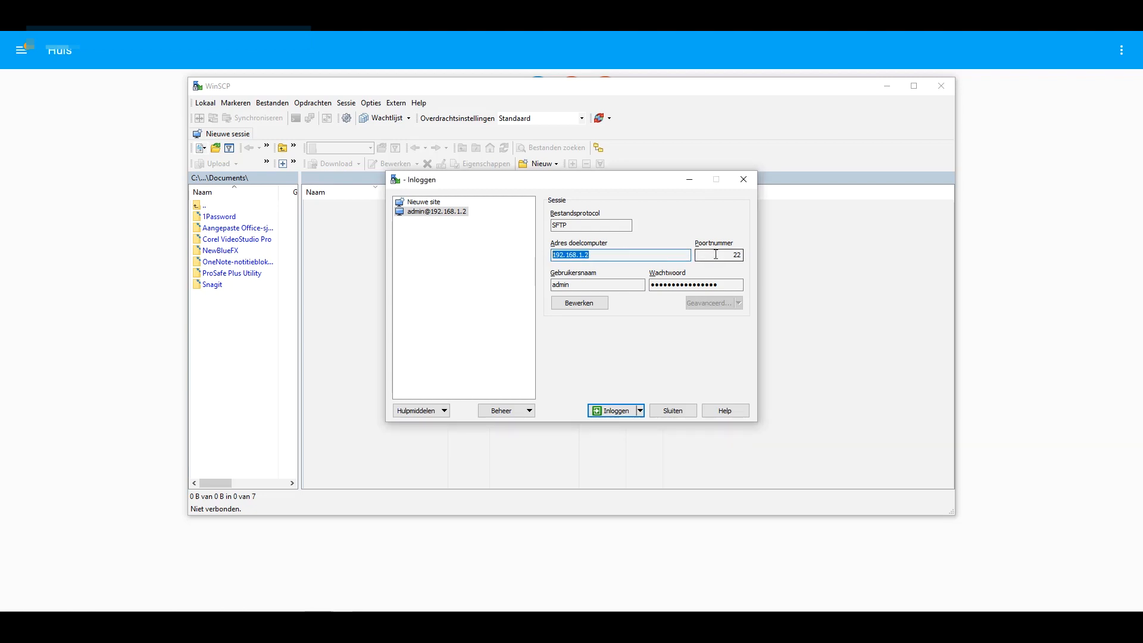
pyautogui.press('Tab')
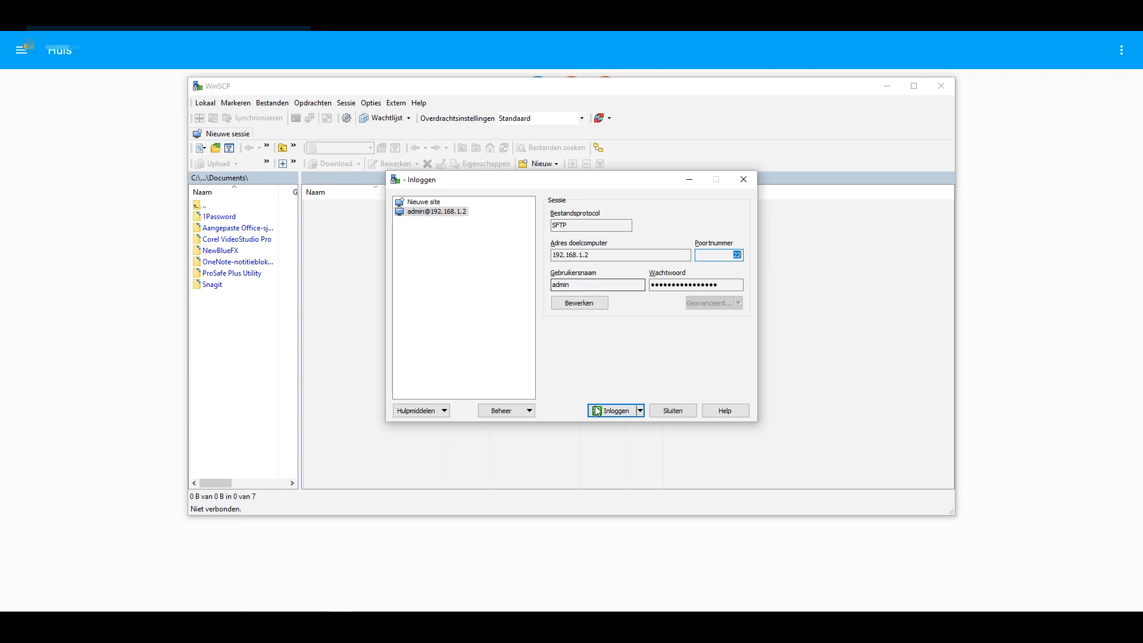
pyautogui.click(615, 415)
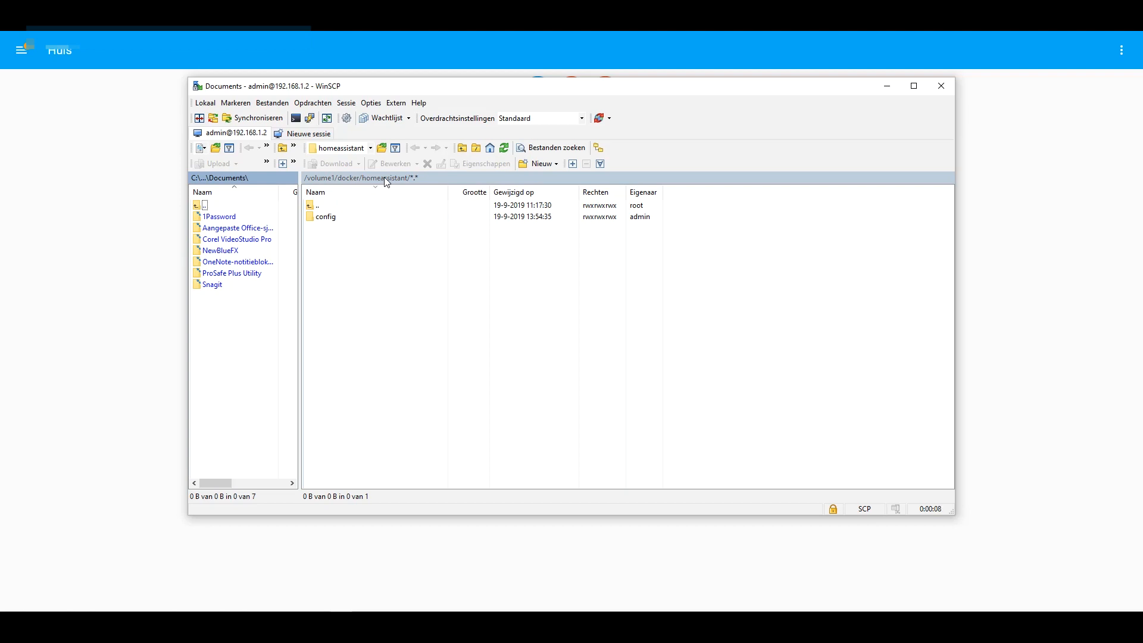
# Open configuration.yaml from the remote homeassistant config folder for editing in Notepad++.
pyautogui.doubleClick(326, 218)
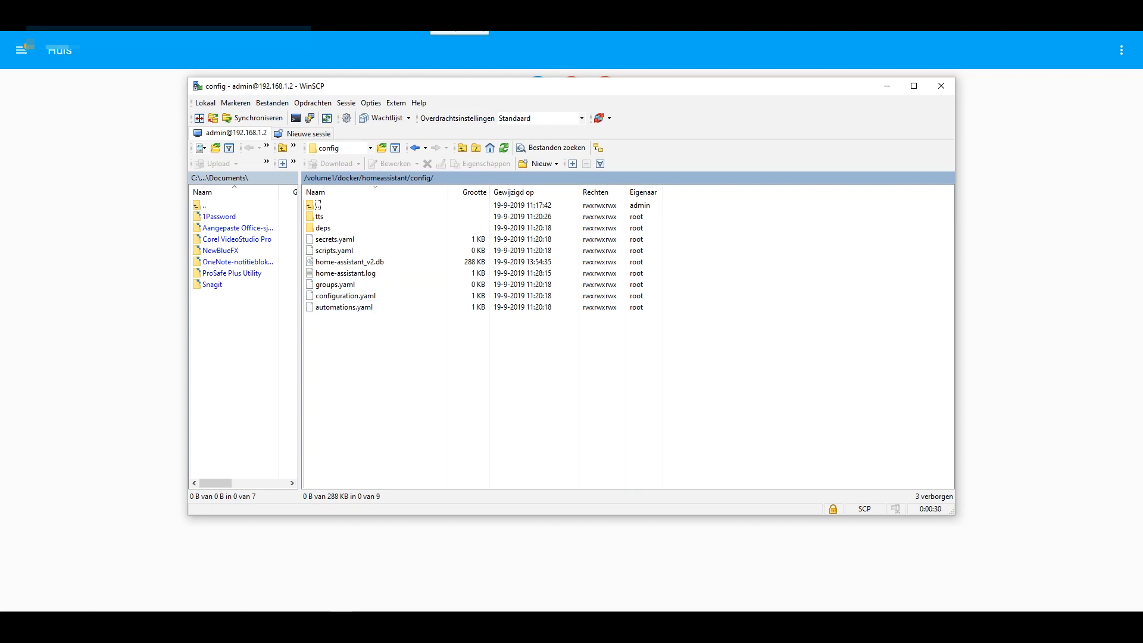
pyautogui.rightClick(341, 300)
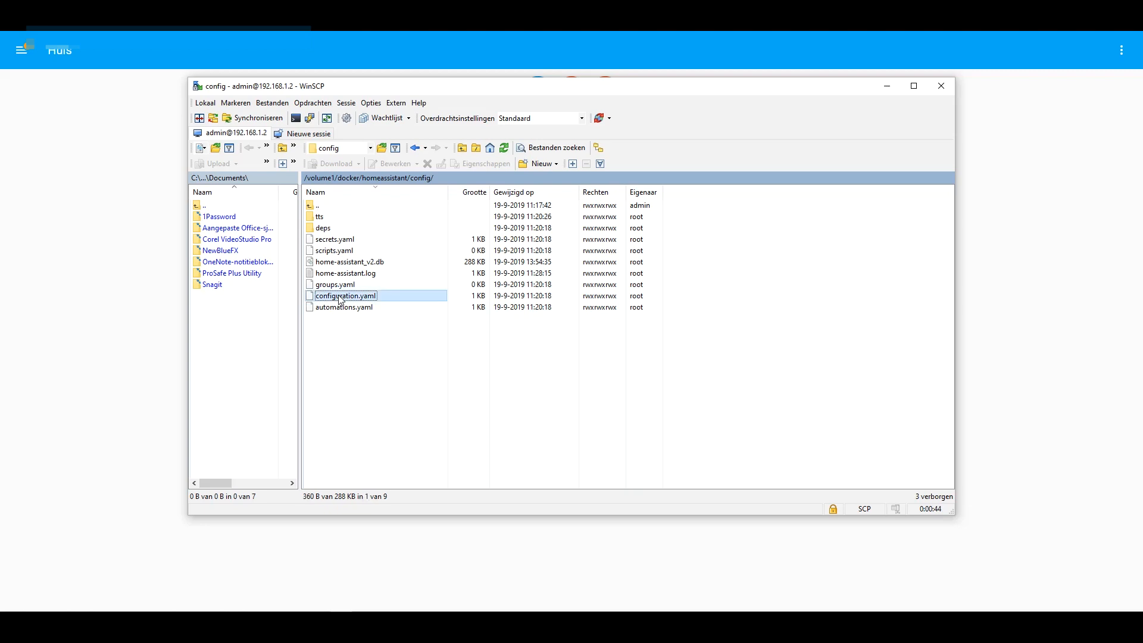
pyautogui.click(329, 333)
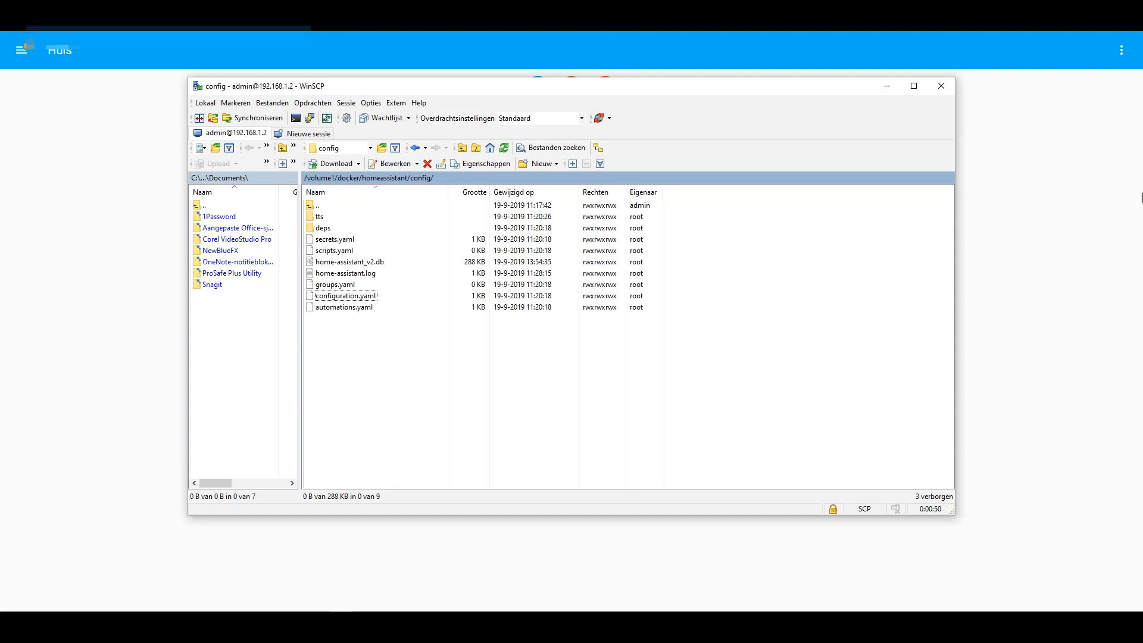
pyautogui.click(341, 628)
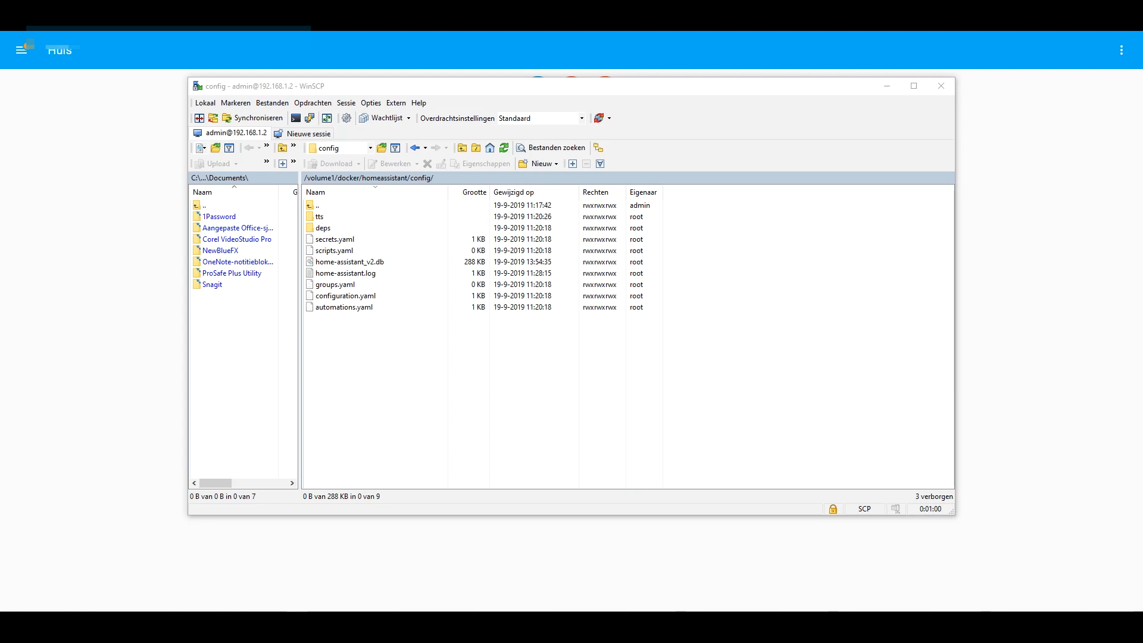
pyautogui.moveTo(1142, 44); pyautogui.dragTo(645, 47)
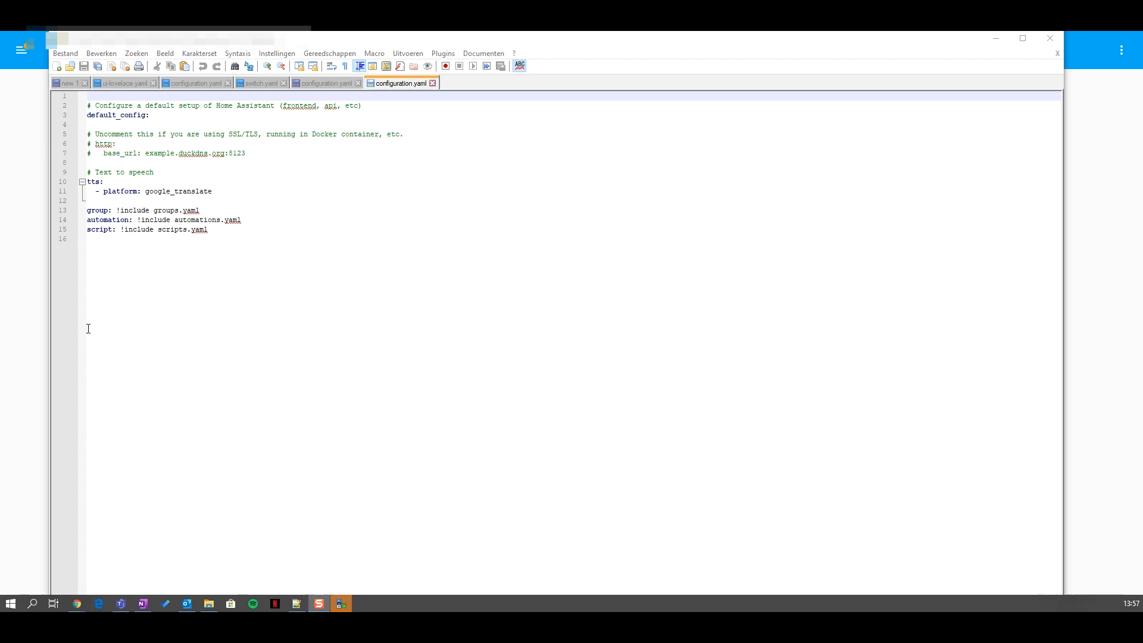
# Add an http: section with base_url: 192.168.1.2:8123 at the end of configuration.yaml.
pyautogui.click(173, 240)
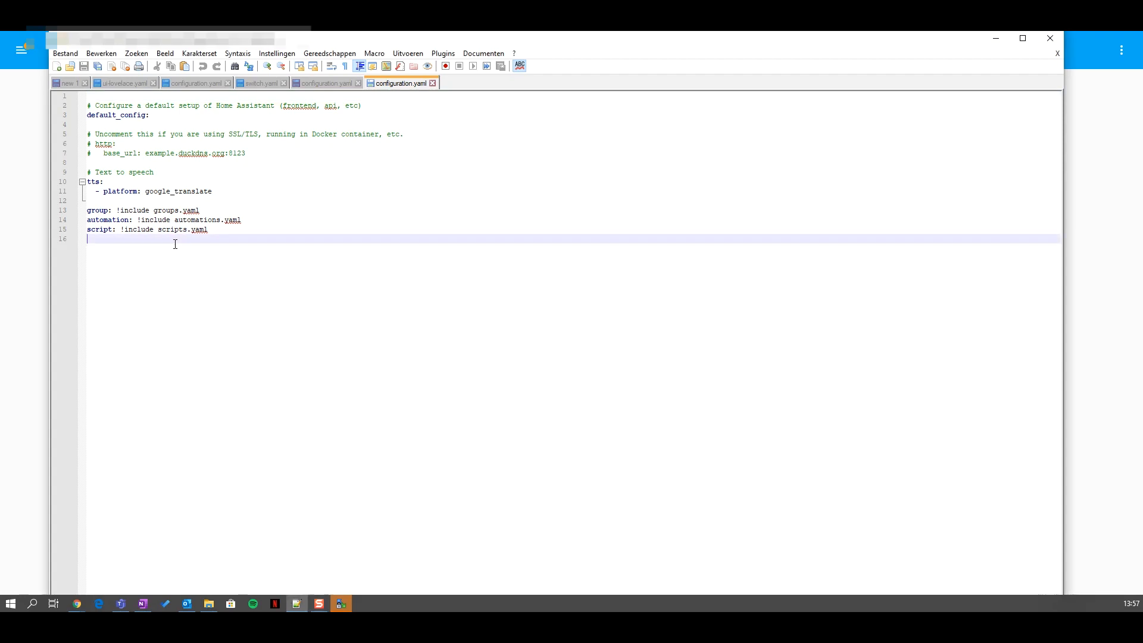
pyautogui.press('Return')
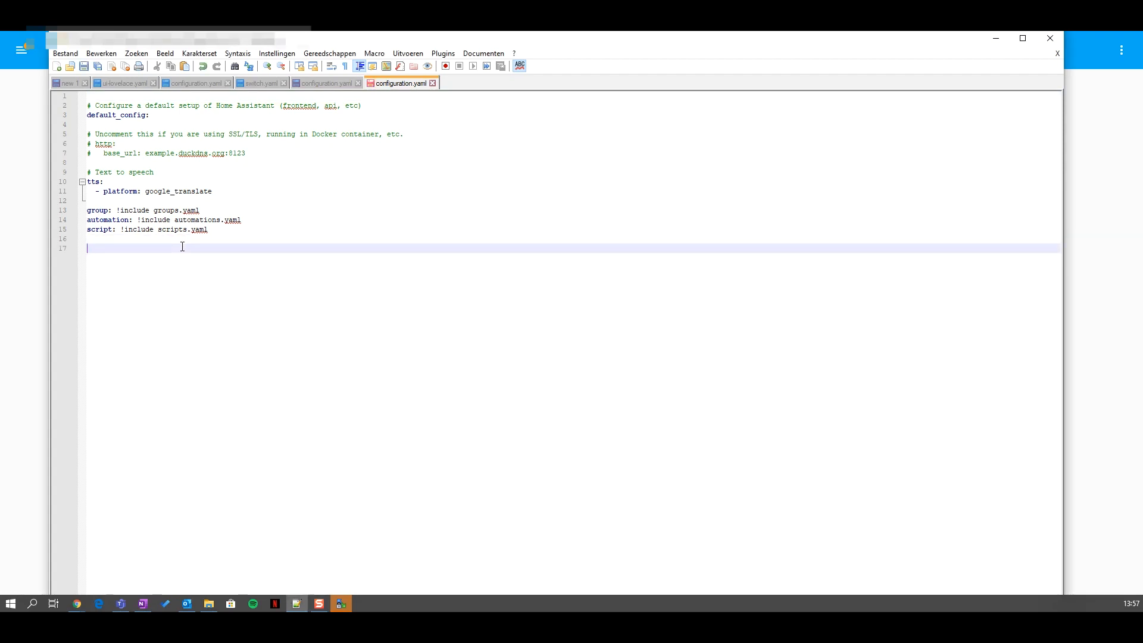
pyautogui.write('http:    base_url: 192.168.1.2:8123')
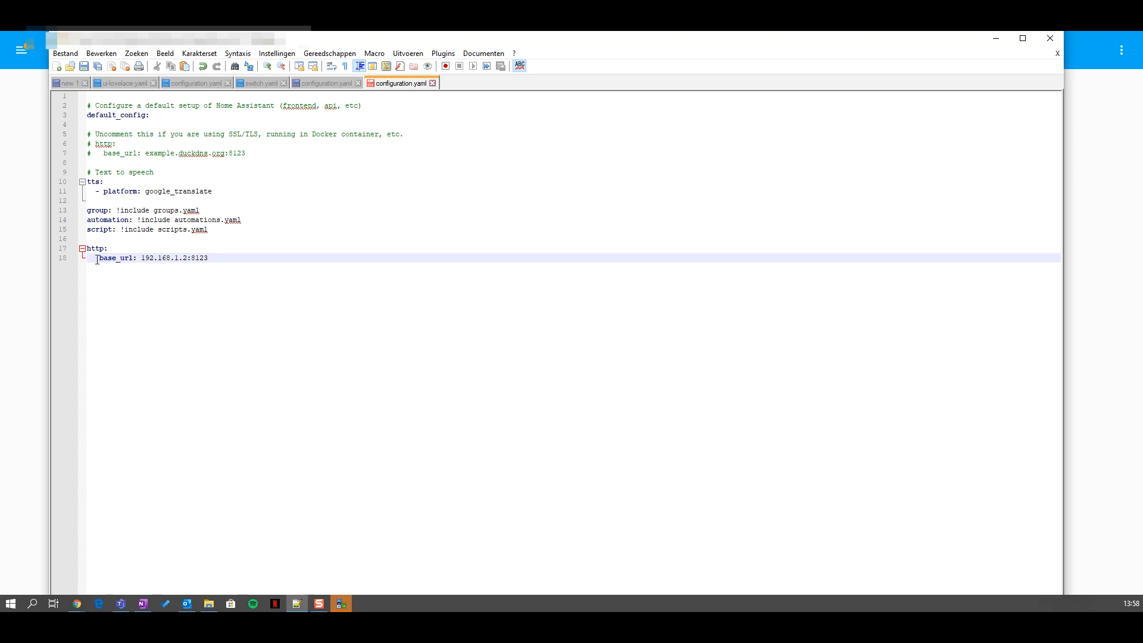
pyautogui.doubleClick(210, 257)
pyautogui.click(262, 255)
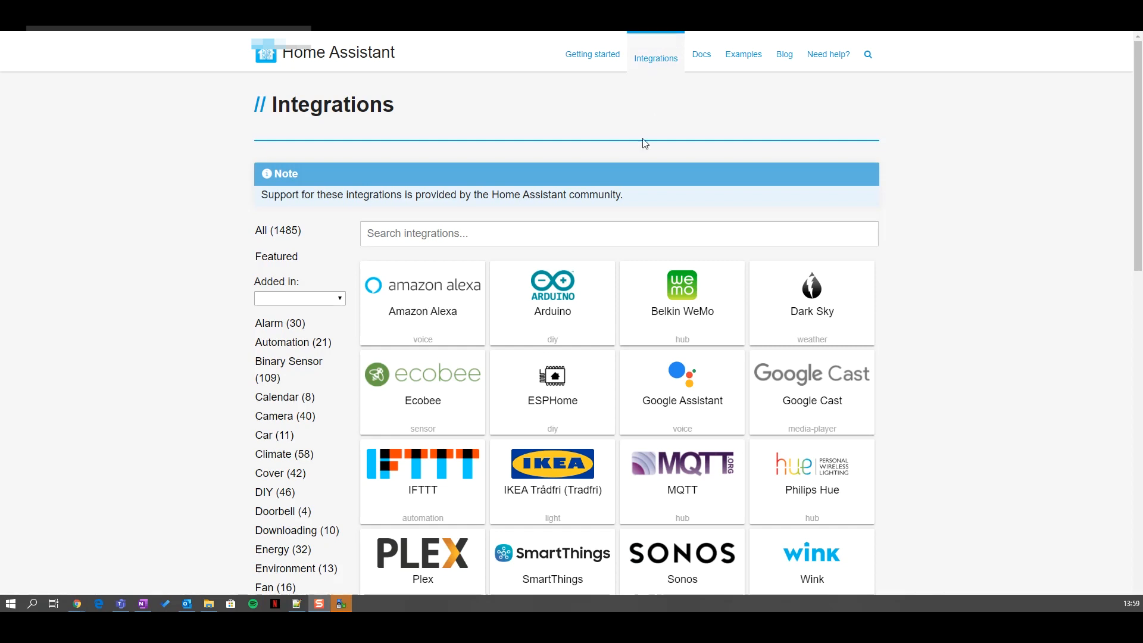
# Search the Home Assistant integrations for rfx and open the RFXtrx hub integration page.
pyautogui.click(554, 239)
pyautogui.write('rfxcom')
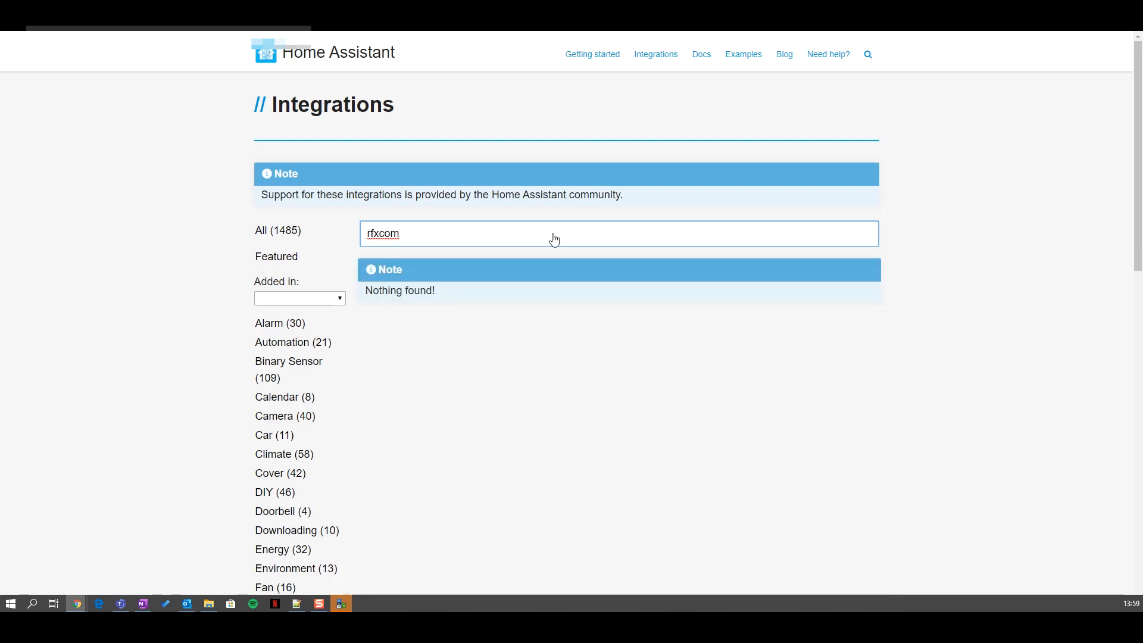
pyautogui.press('BackSpace')
pyautogui.press('BackSpace')
pyautogui.press('BackSpace')
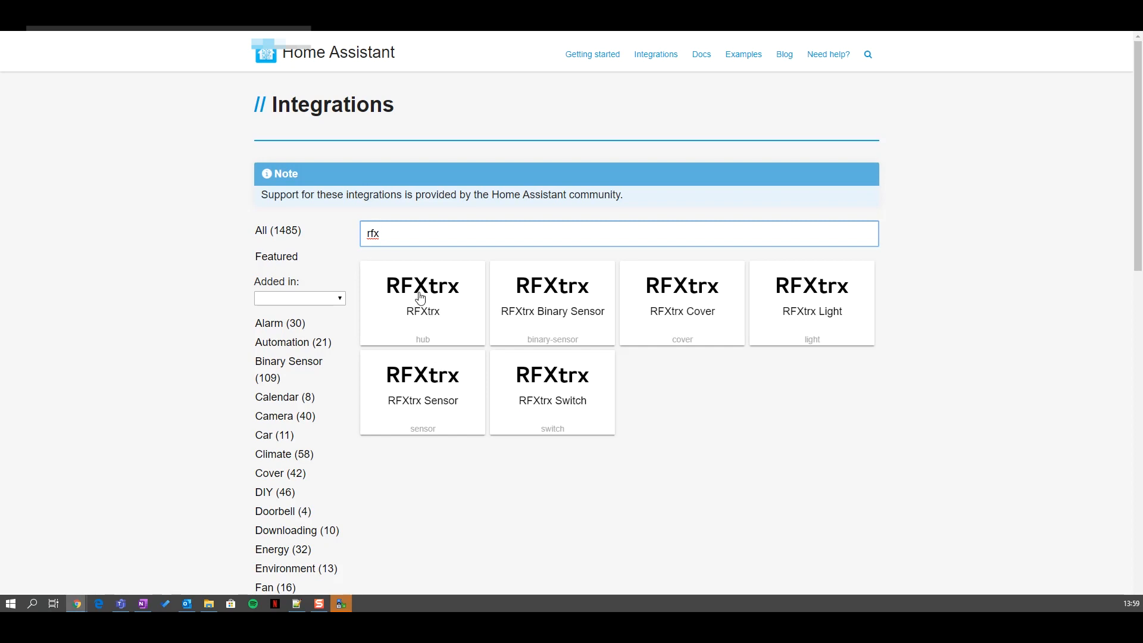
pyautogui.click(438, 286)
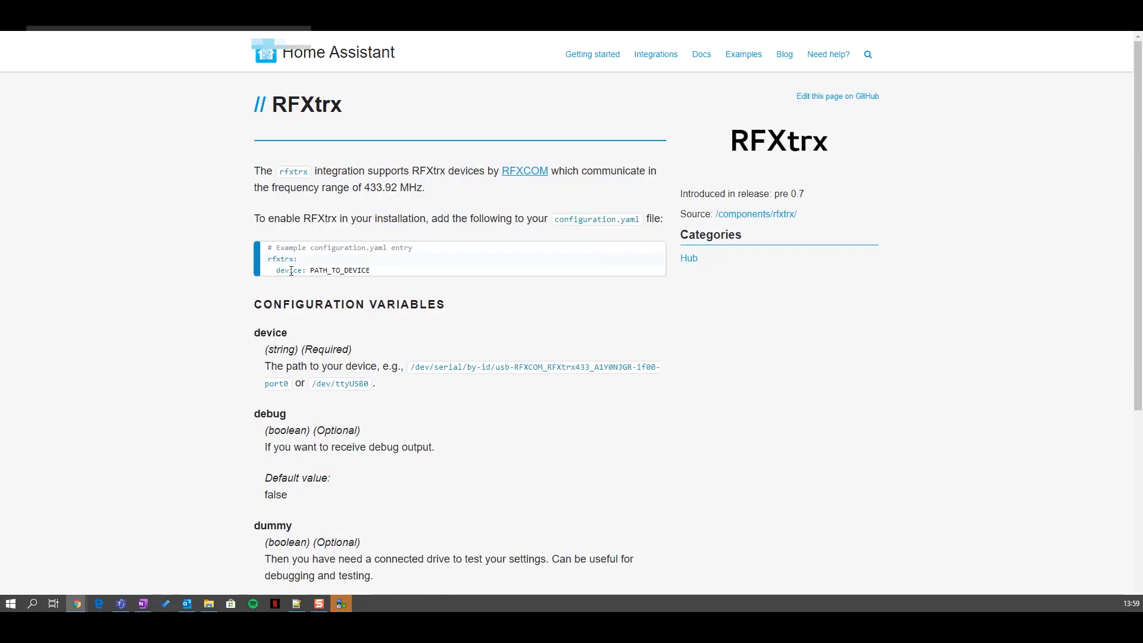
# Review the RFXtrx configuration variables and select the two-line rfxtrx example entry without its comment line.
pyautogui.scroll(-1, 505, 310)
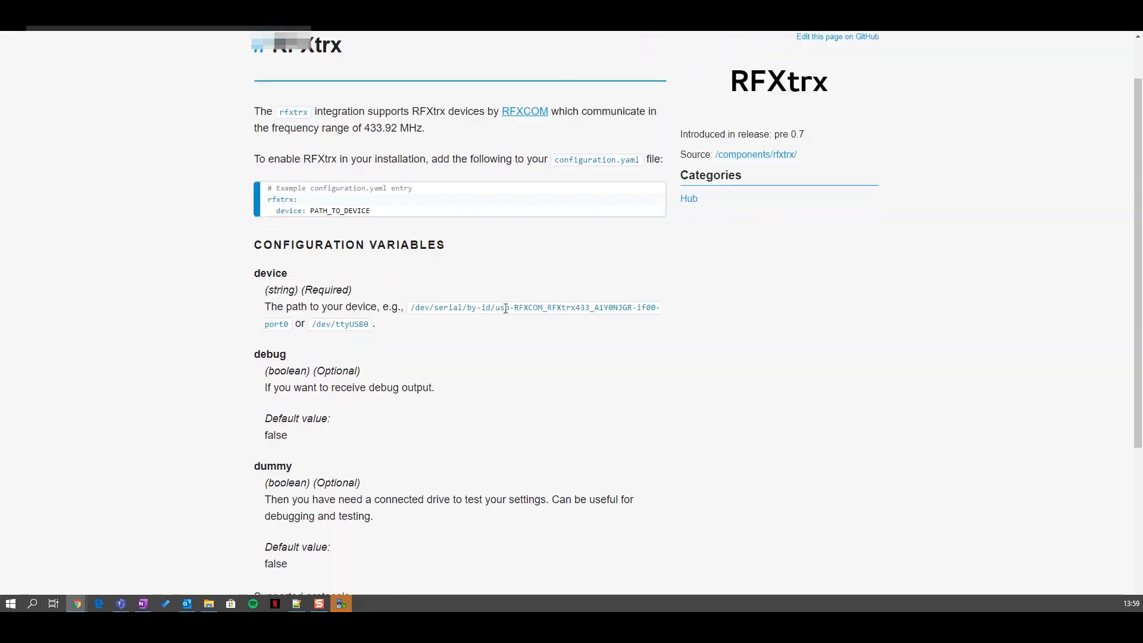
pyautogui.scroll(1, 505, 309)
pyautogui.scroll(-5, 506, 310)
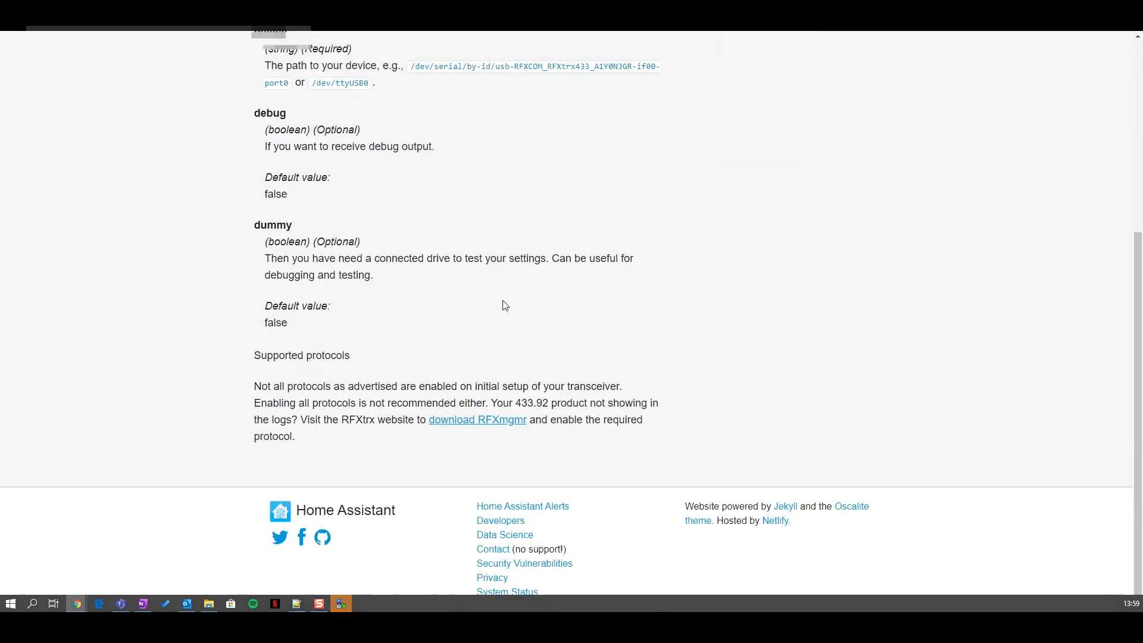
pyautogui.scroll(3, 505, 303)
pyautogui.scroll(2, 503, 302)
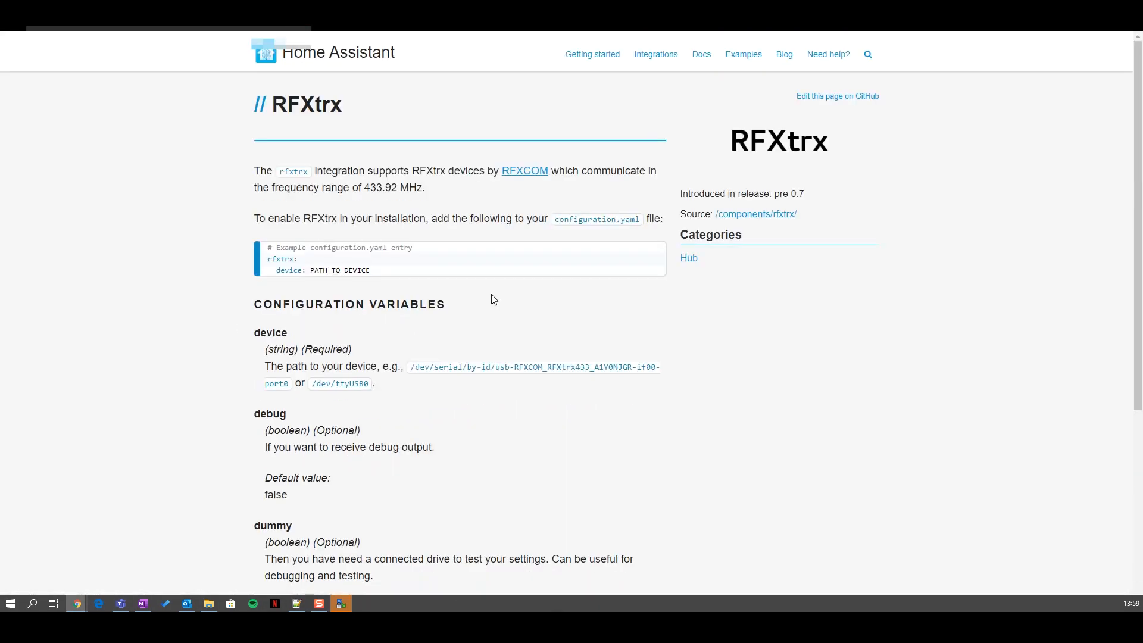
pyautogui.click(269, 258)
pyautogui.keyDown('shift'); pyautogui.click(369, 271); pyautogui.keyUp('shift')
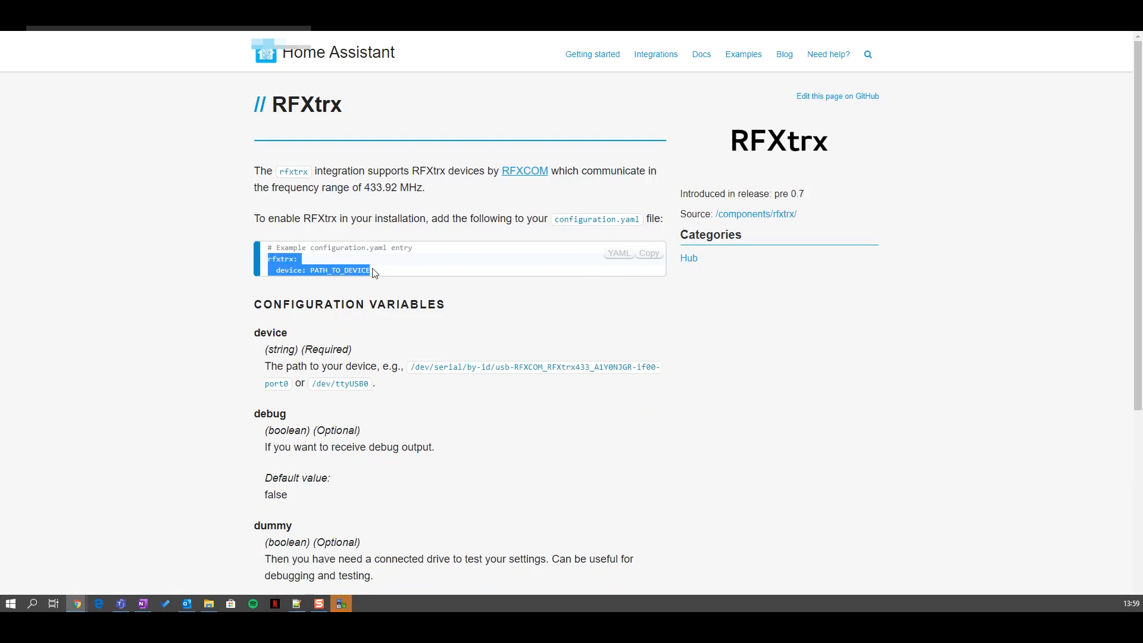
# Switch to configuration.yaml in Notepad++ and add two new lines below the base_url entry.
pyautogui.click(299, 605)
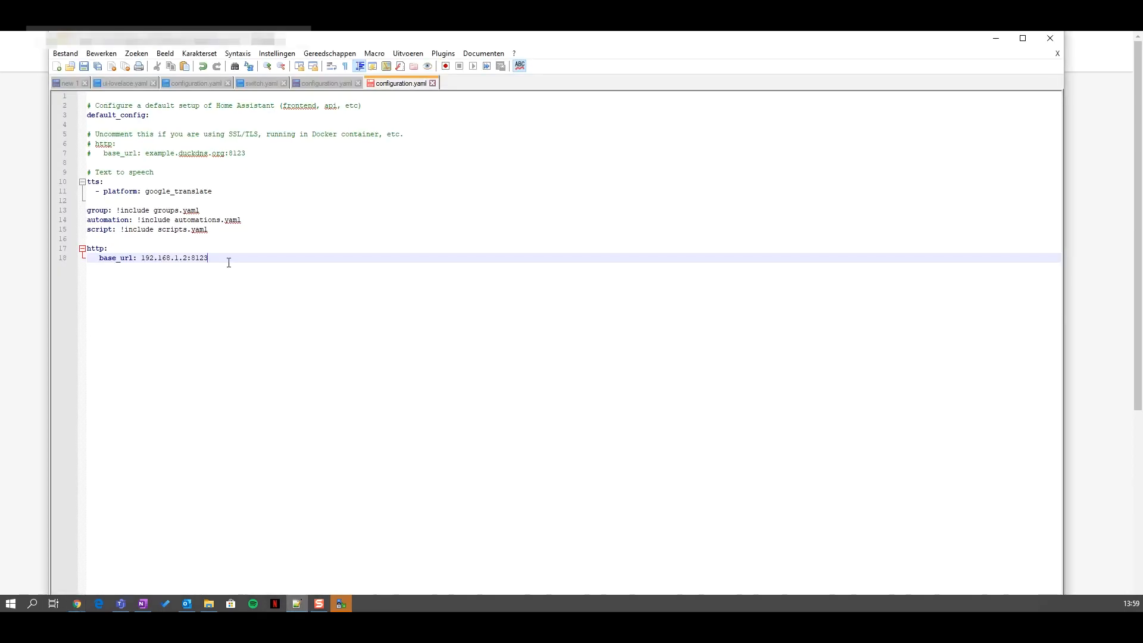
pyautogui.press('Return')
pyautogui.press('Return')
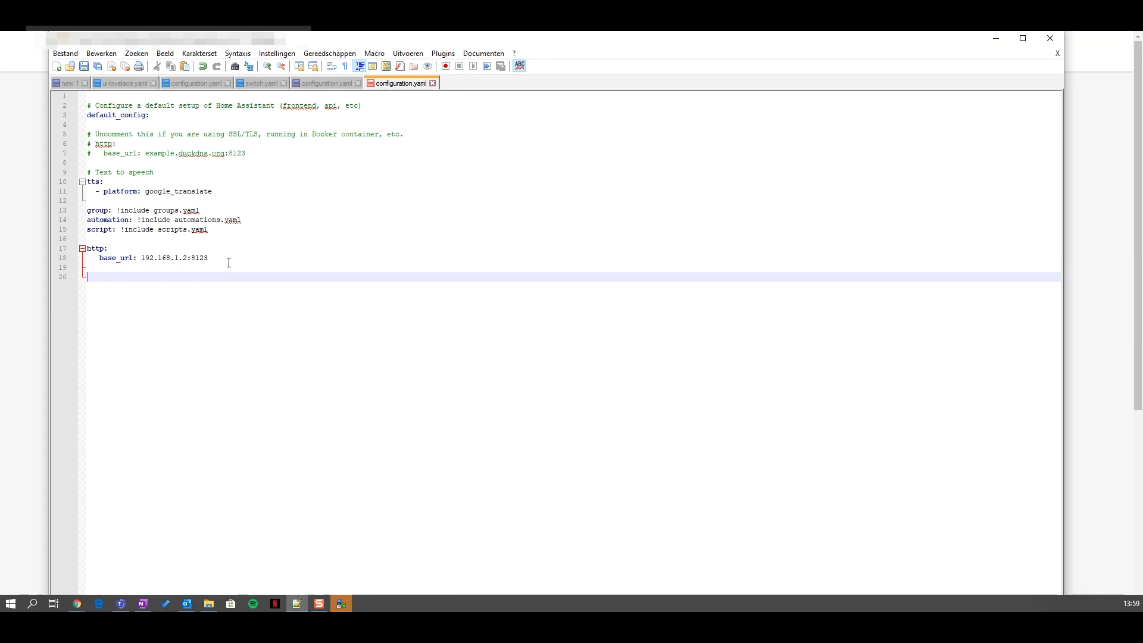
pyautogui.write('http:    base_url: 192.168.1.2:8123')
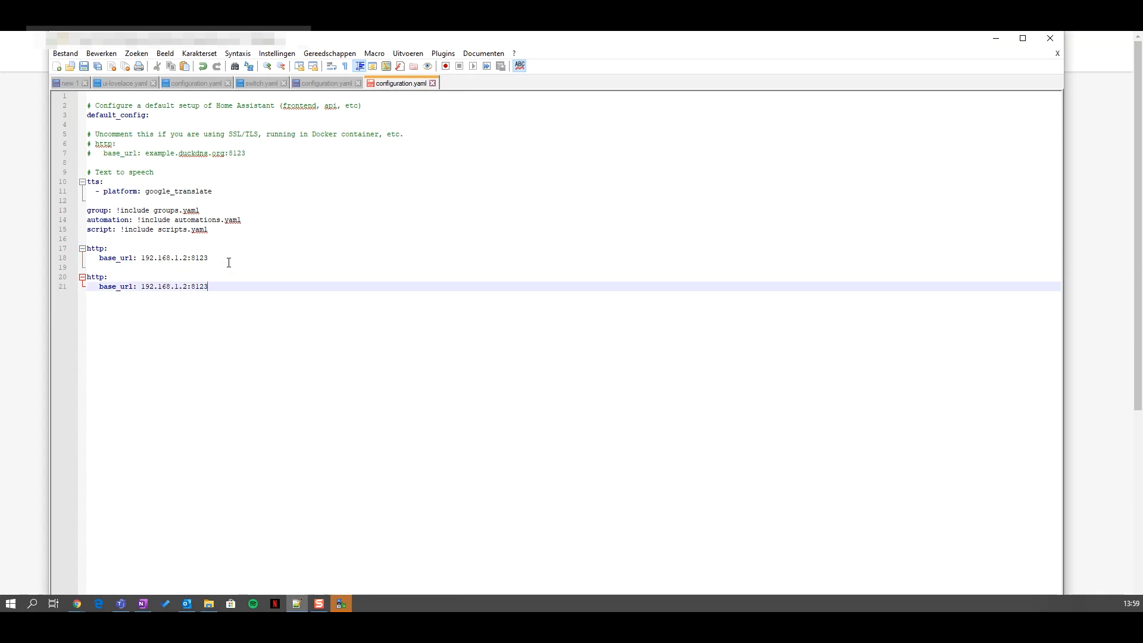
pyautogui.moveTo(210, 287); pyautogui.dragTo(87, 277)
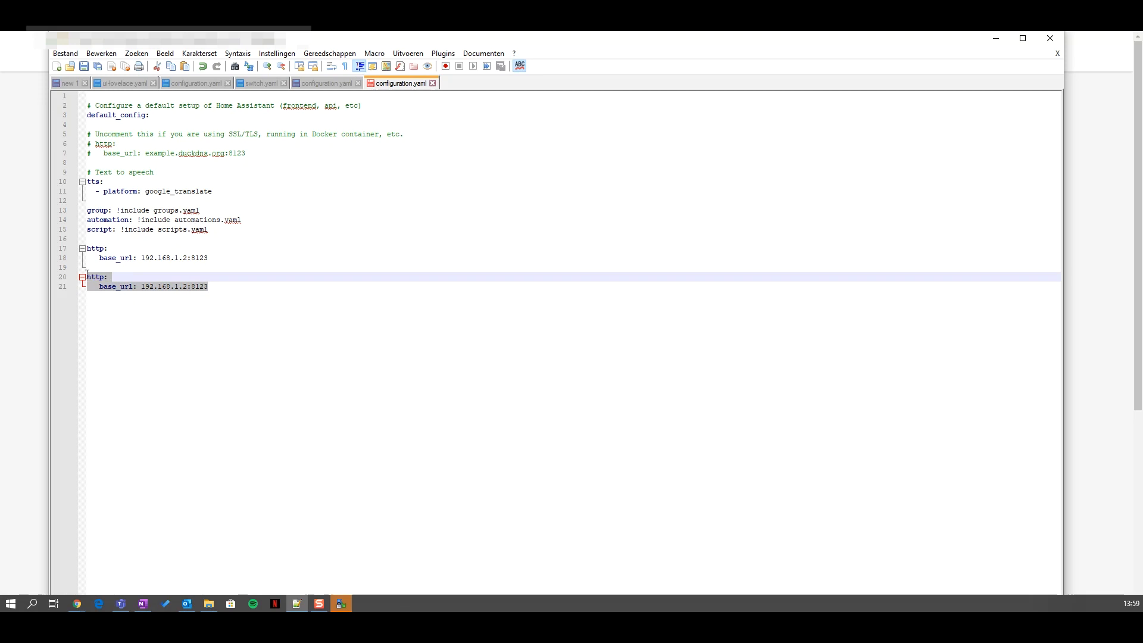
pyautogui.press('Delete')
# Copy the selected rfxtrx example entry from the browser page and insert it at the end of configuration.yaml.
pyautogui.hotkey('alt', 'Tab')
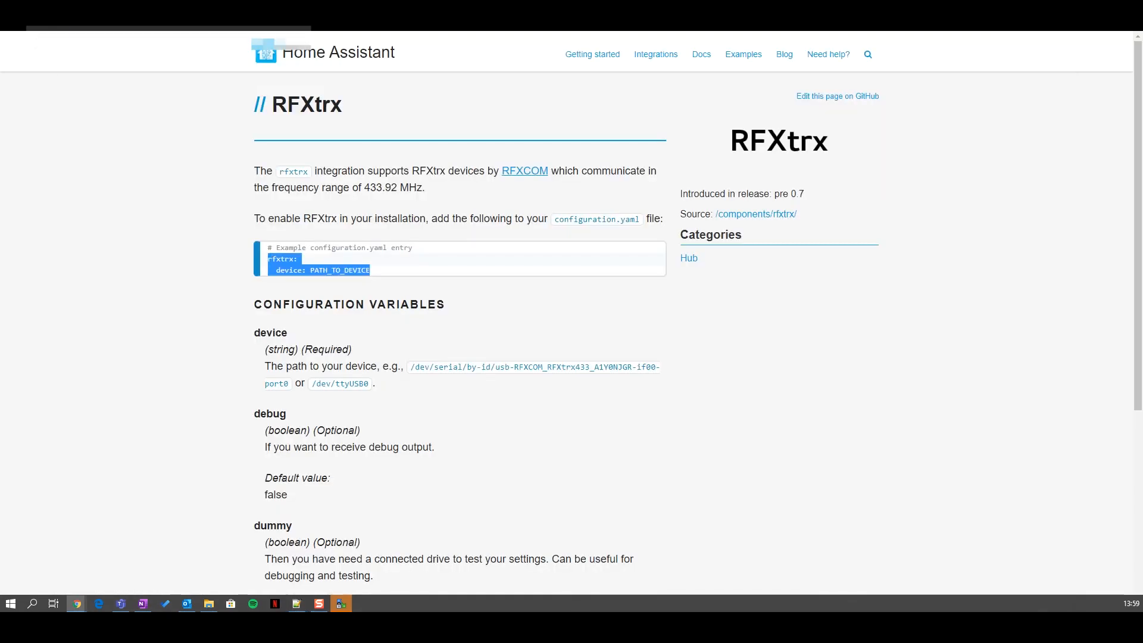
pyautogui.rightClick(283, 271)
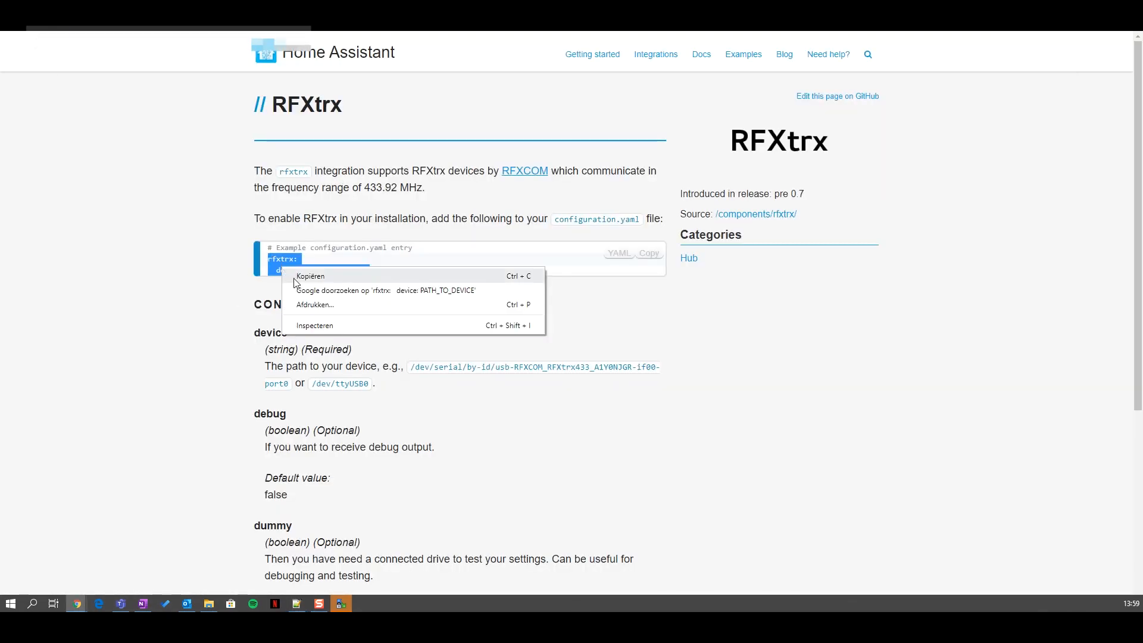
pyautogui.click(306, 277)
pyautogui.click(296, 605)
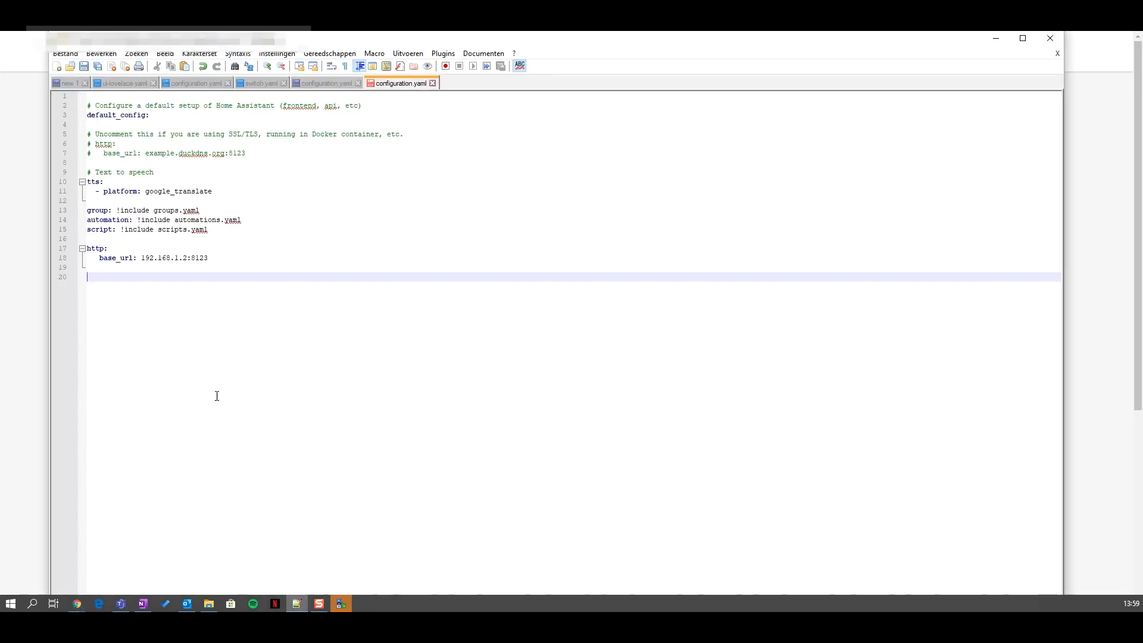
pyautogui.write('rfxtrx:   device: PATH_TO_DEVICE')
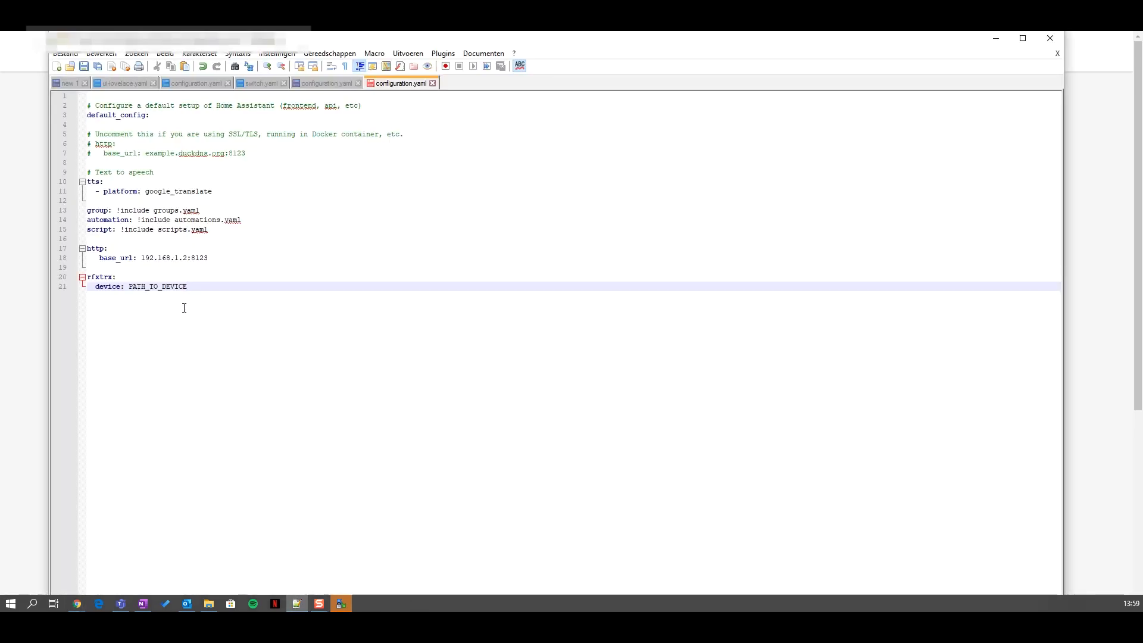
# Replace the PATH_TO_DEVICE placeholder with /dev/ttyUSB0 and add two new lines below it.
pyautogui.moveTo(188, 287); pyautogui.dragTo(131, 282)
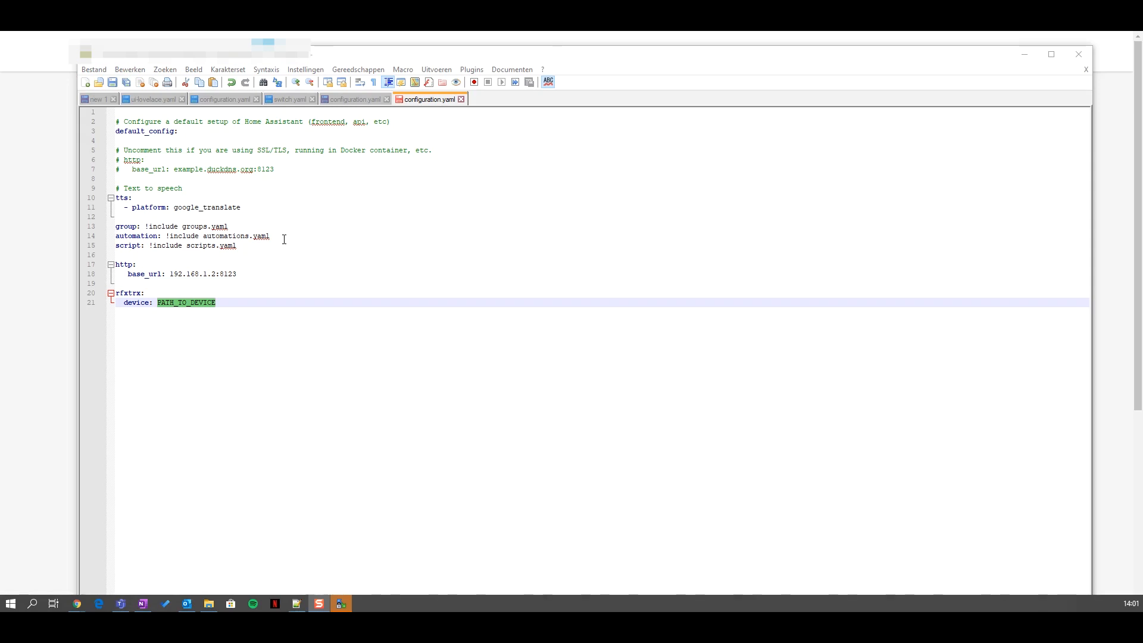
pyautogui.click(216, 300)
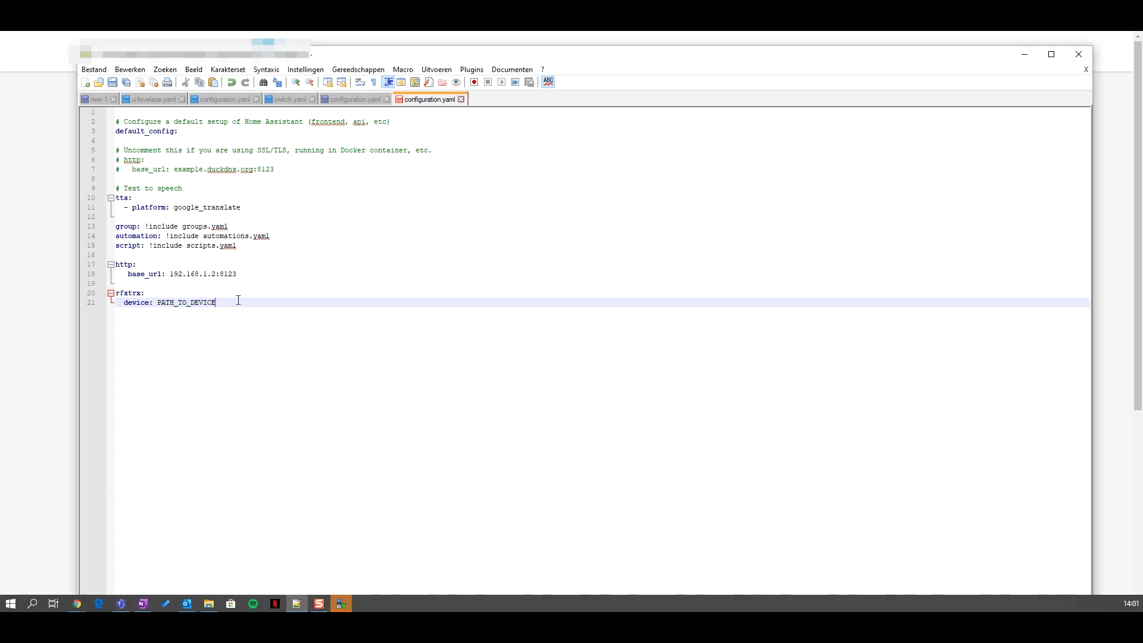
pyautogui.press('BackSpace')
pyautogui.press('BackSpace')
pyautogui.press('BackSpace')
pyautogui.press('BackSpace')
pyautogui.press('BackSpace')
pyautogui.press('BackSpace')
pyautogui.press('BackSpace')
pyautogui.press('BackSpace')
pyautogui.press('BackSpace')
pyautogui.press('BackSpace')
pyautogui.press('BackSpace')
pyautogui.press('BackSpace')
pyautogui.press('BackSpace')
pyautogui.press('BackSpace')
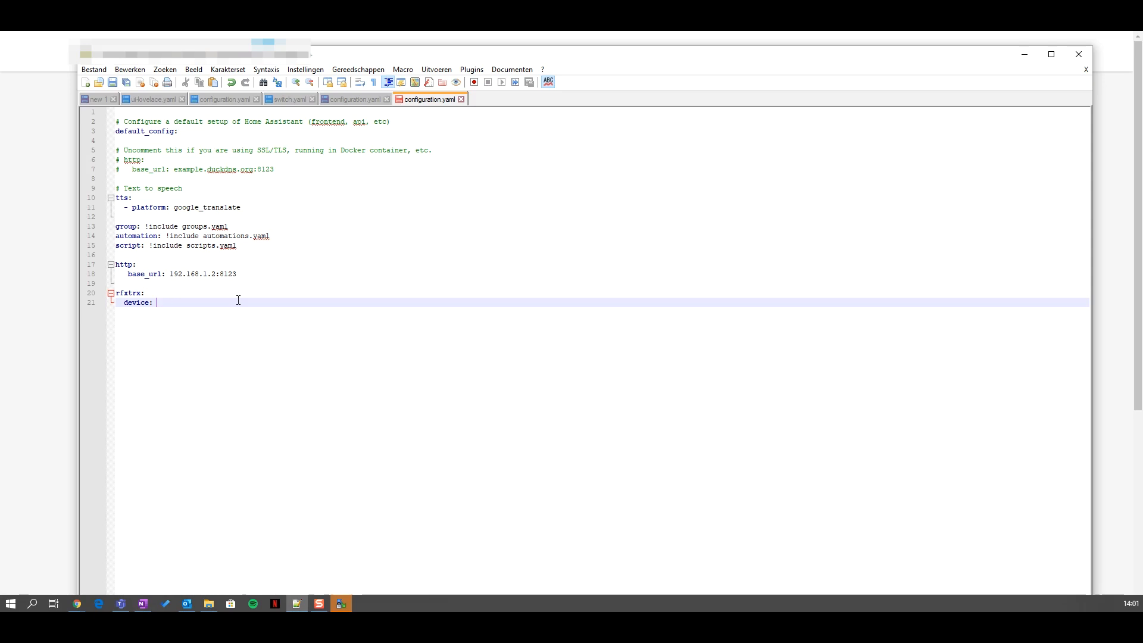
pyautogui.write('/dev/ttyUSB0')
pyautogui.press('Return')
pyautogui.press('Return')
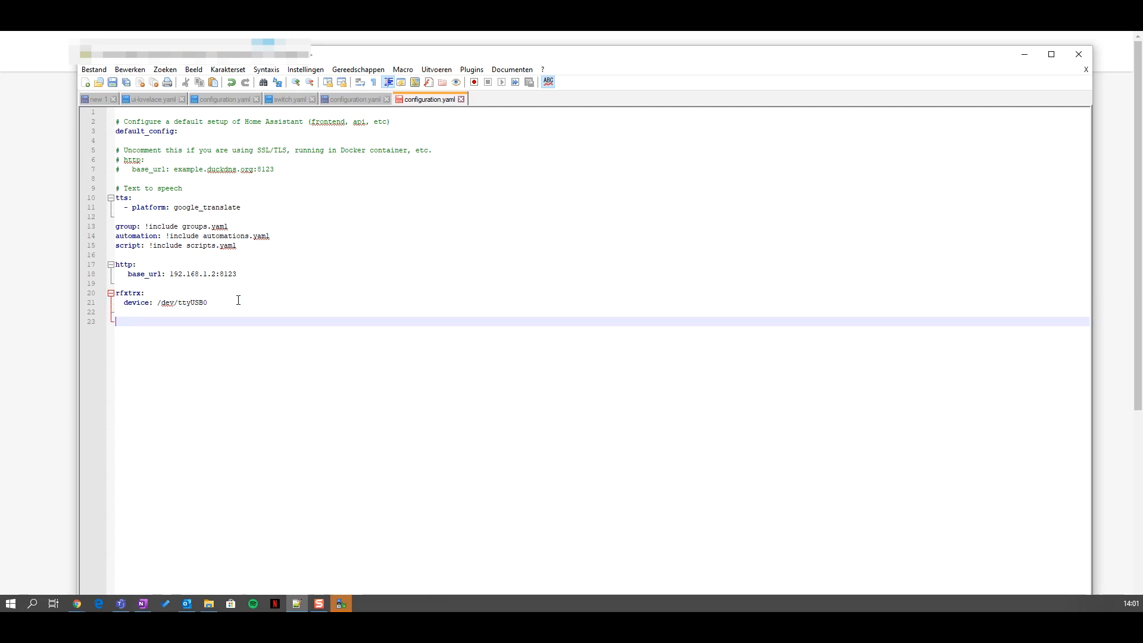
# Start a binary_sensor: section below the rfxtrx entry, followed by a new line.
pyautogui.click(593, 38)
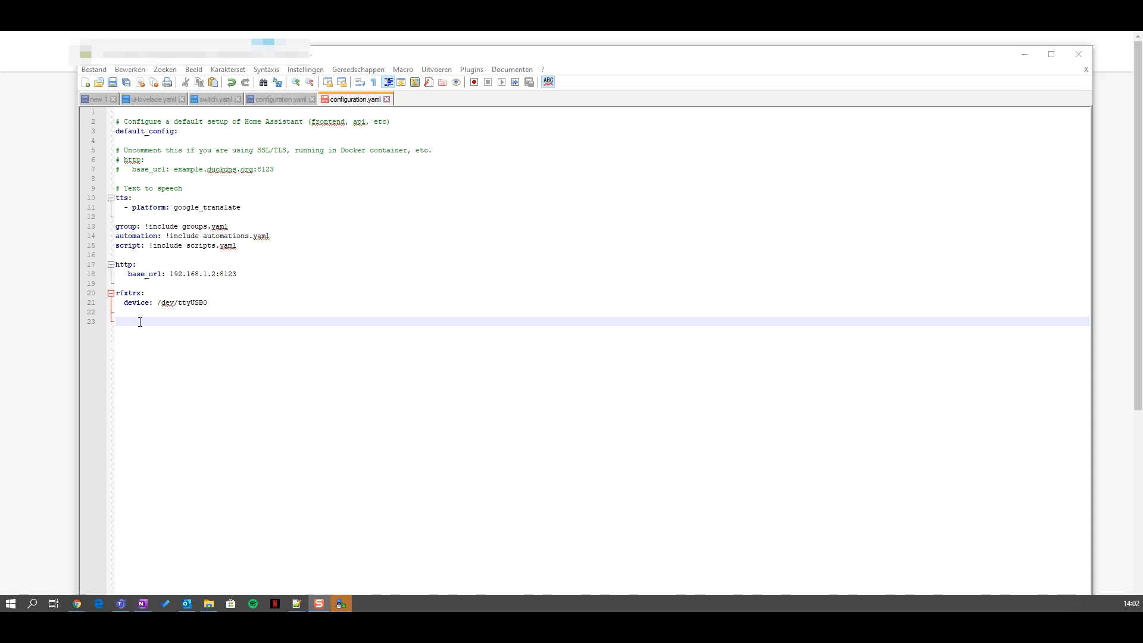
pyautogui.click(140, 322)
pyautogui.write('binary')
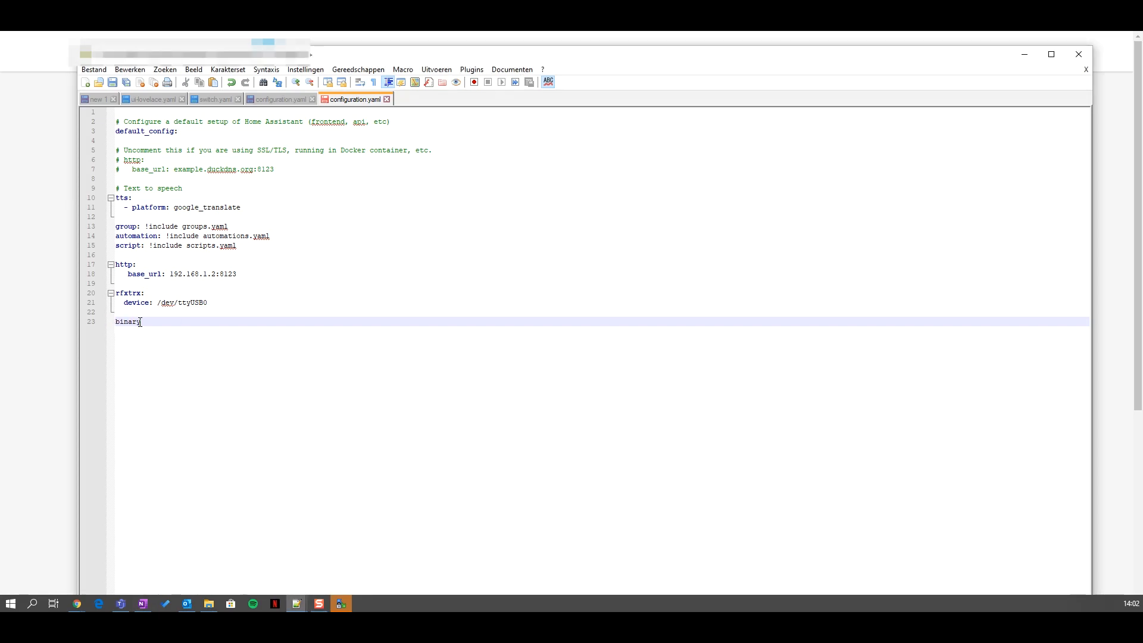
pyautogui.write('_sensor:')
pyautogui.press('Return')
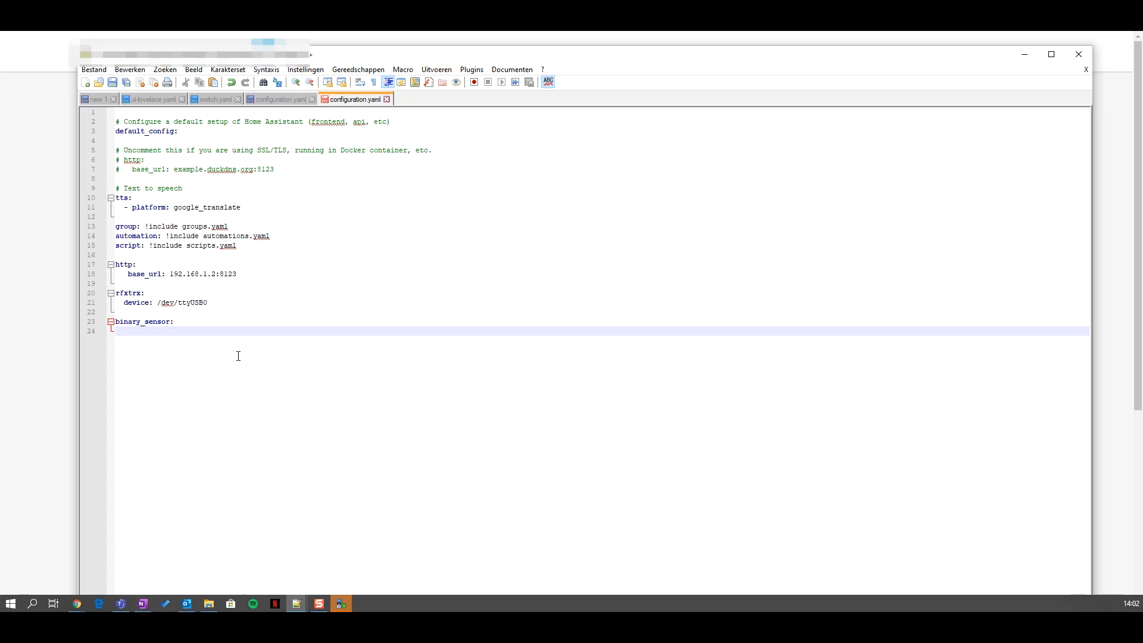
# Add platform: rfxtrx and automatic_add: true under the binary_sensor section, followed by a new line, and save configuration.yaml.
pyautogui.write('platform')
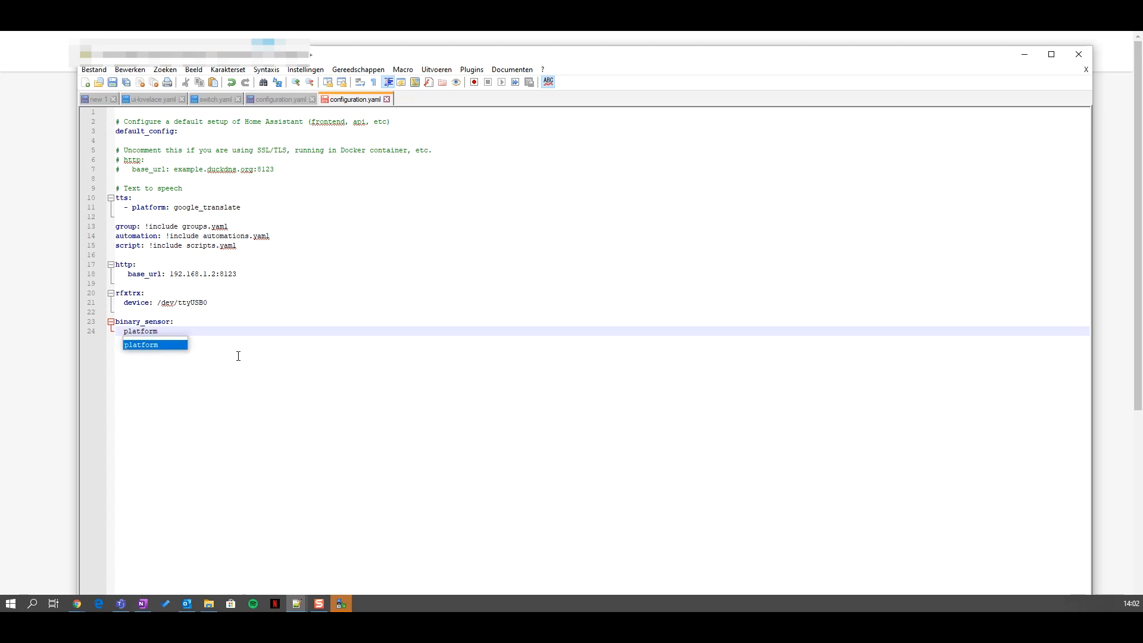
pyautogui.write(': ')
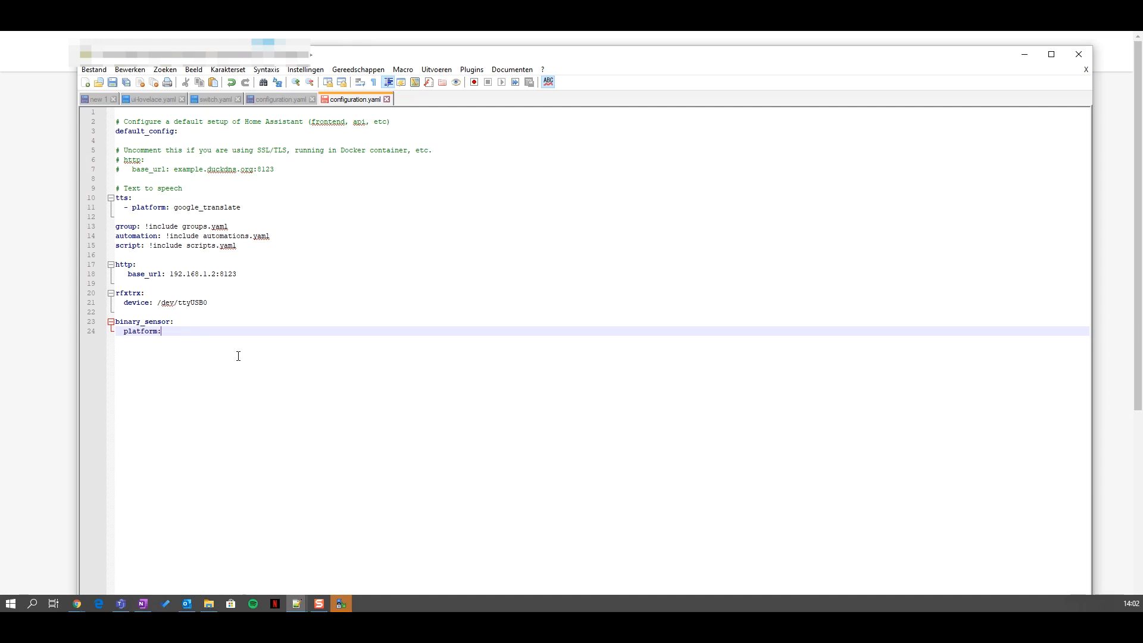
pyautogui.write('rf')
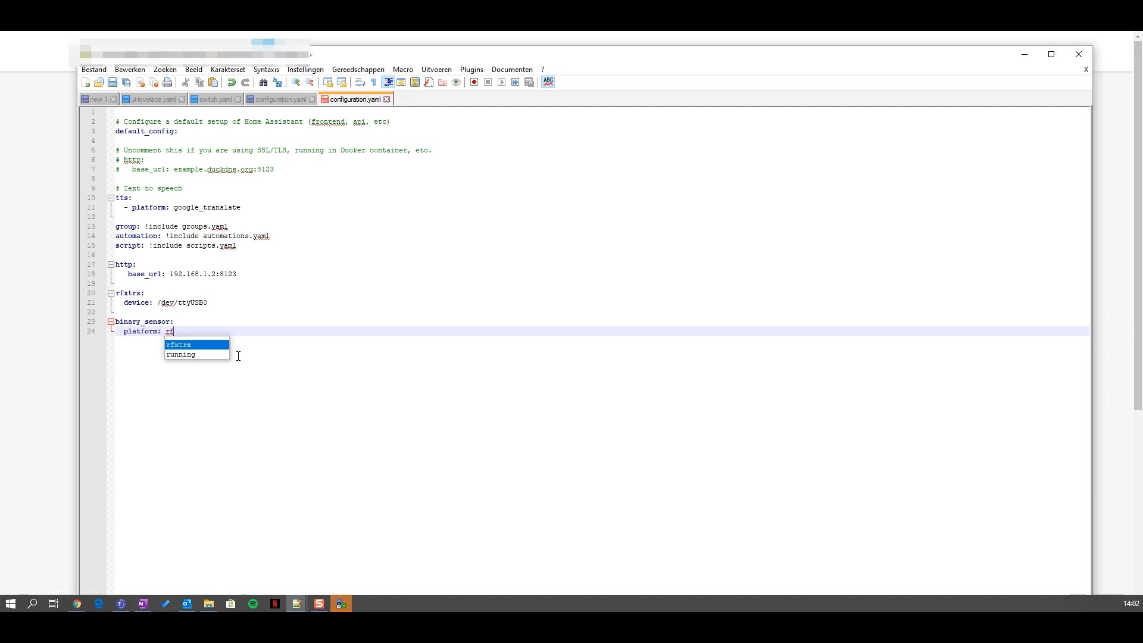
pyautogui.write('xtrx')
pyautogui.moveTo(157, 330); pyautogui.dragTo(114, 322)
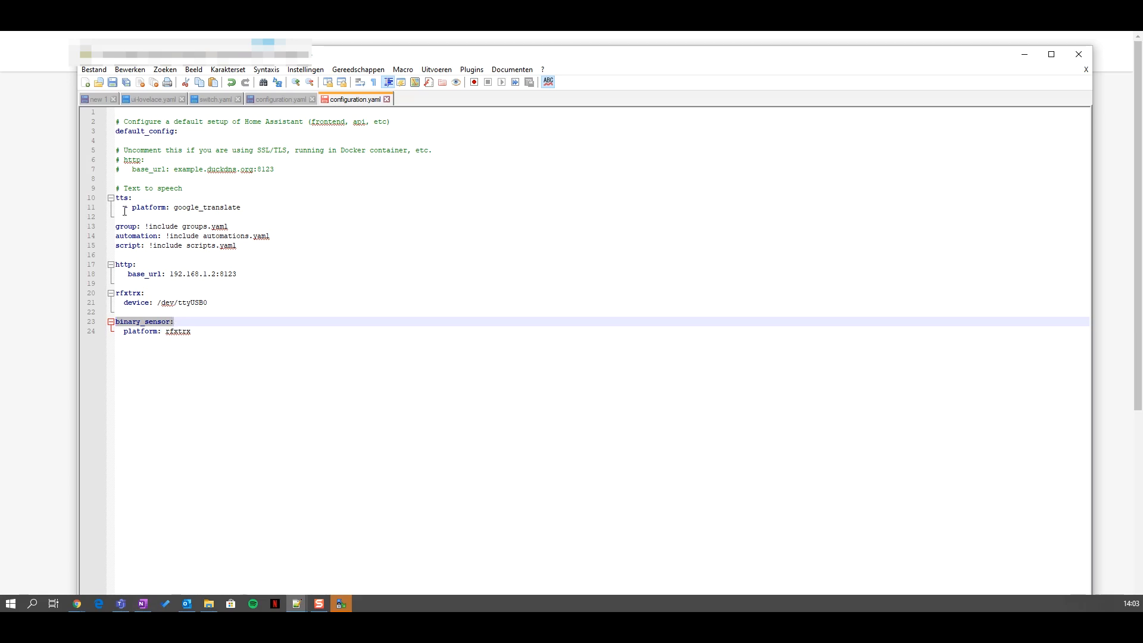
pyautogui.click(207, 331)
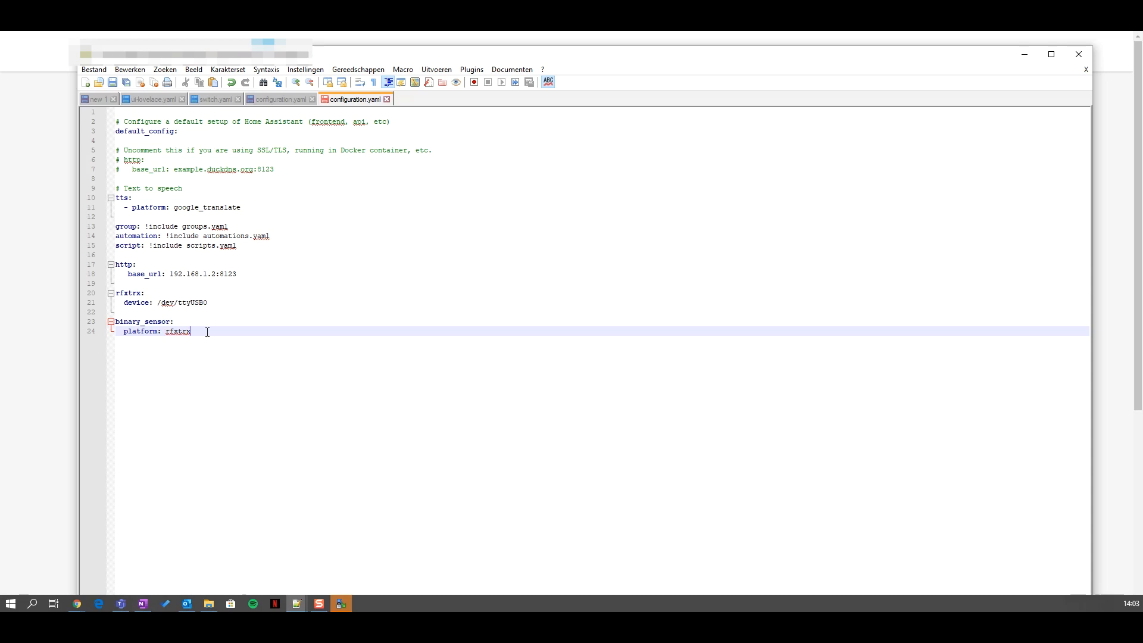
pyautogui.press('Return')
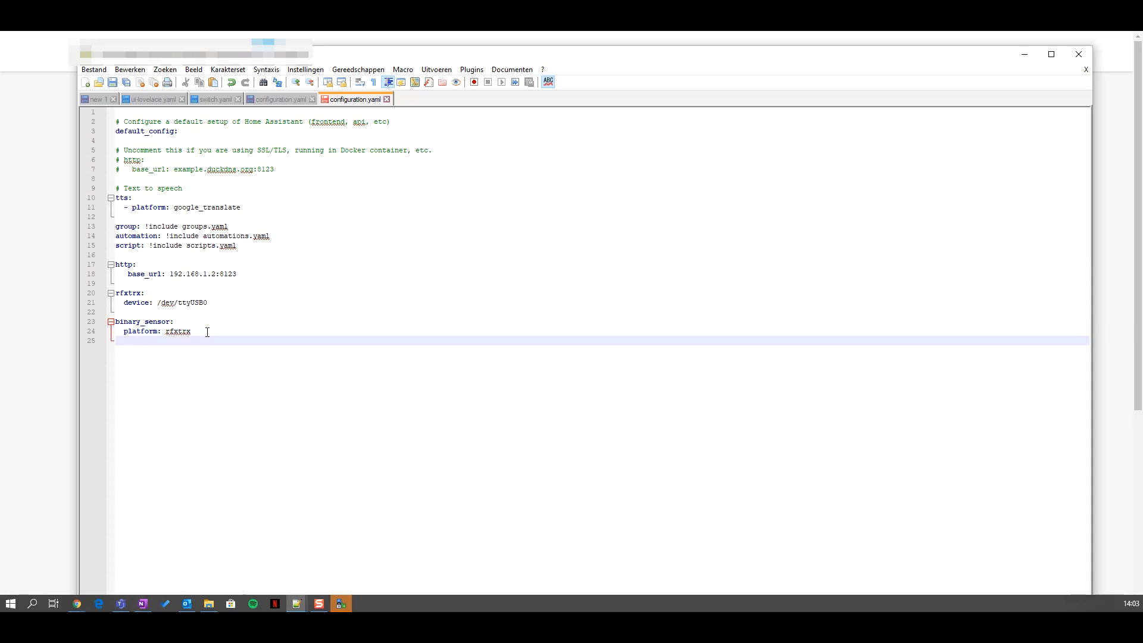
pyautogui.write('automatic_add: true')
pyautogui.press('Return')
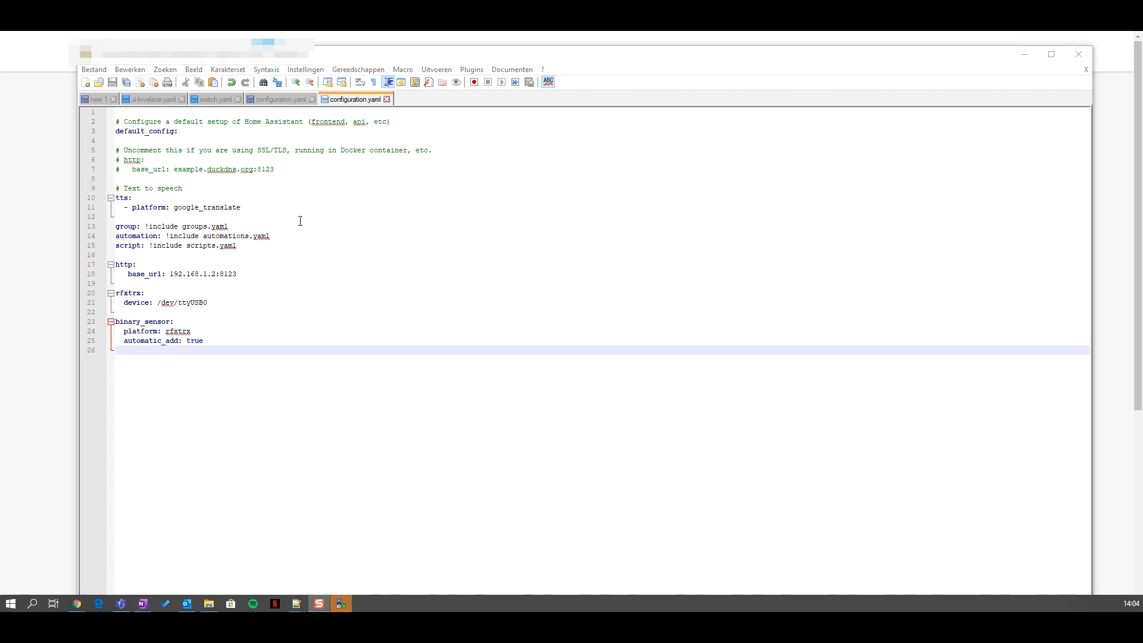
# Leave the editor, bring up the remote config folder in WinSCP, and switch to the Home Assistant dashboard in the browser.
pyautogui.click(1024, 55)
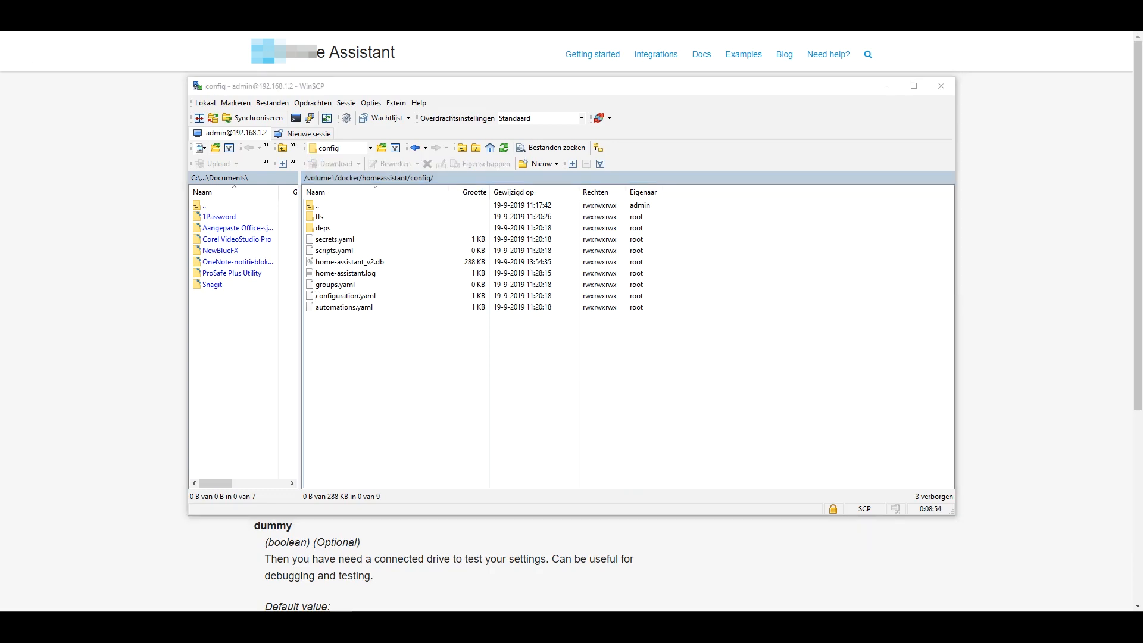
pyautogui.moveTo(794, 310); pyautogui.dragTo(355, 337)
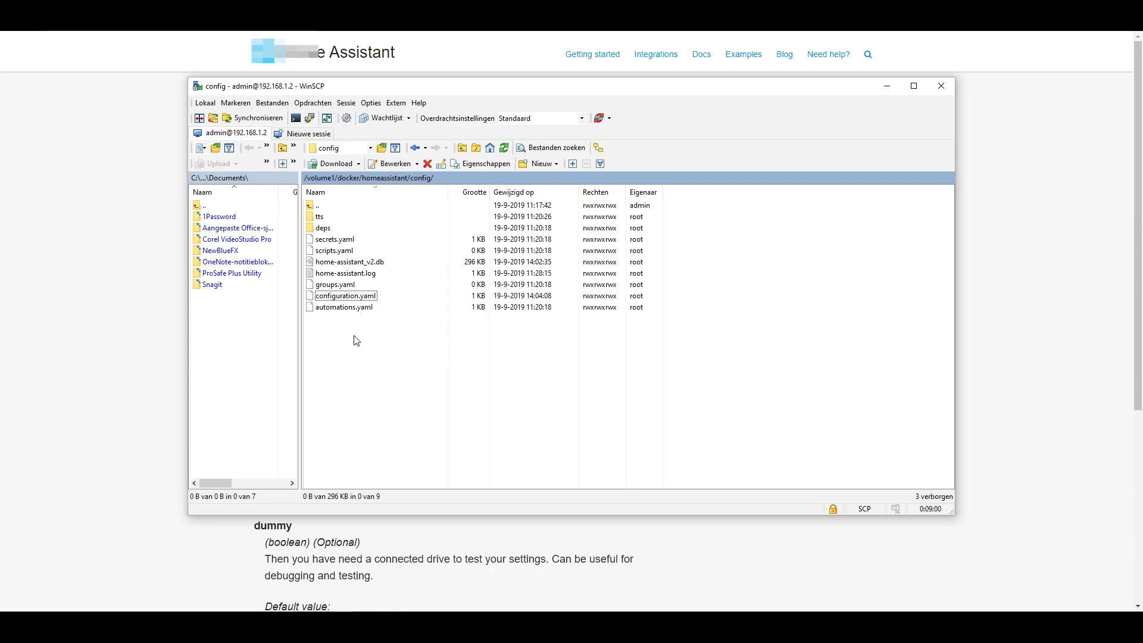
pyautogui.click(87, 197)
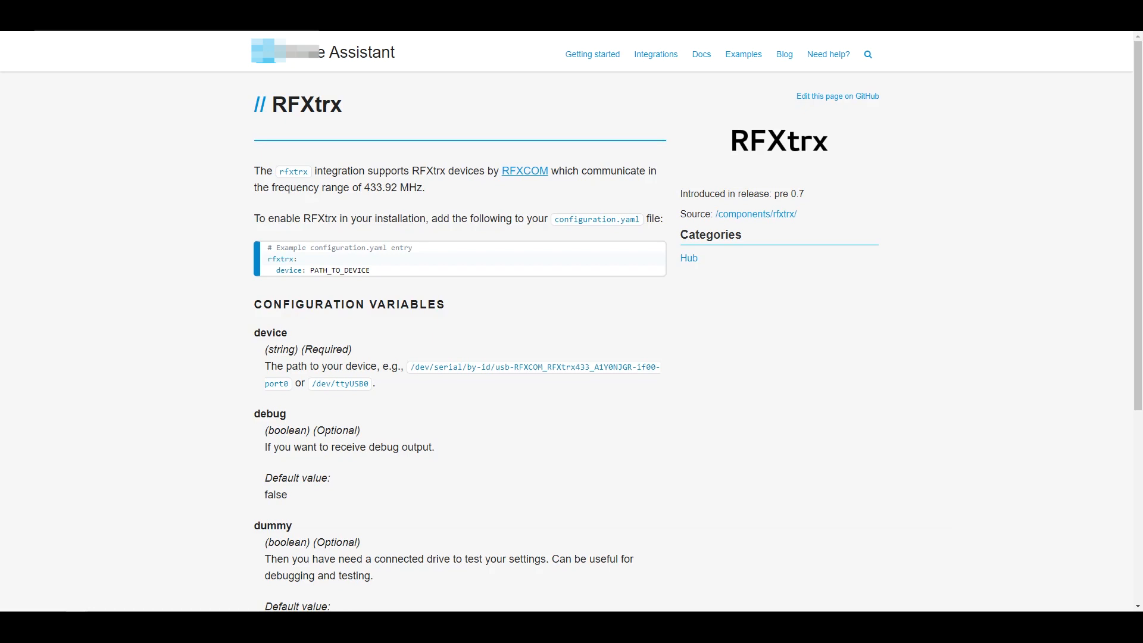
pyautogui.hotkey('ctrl', 'Tab')
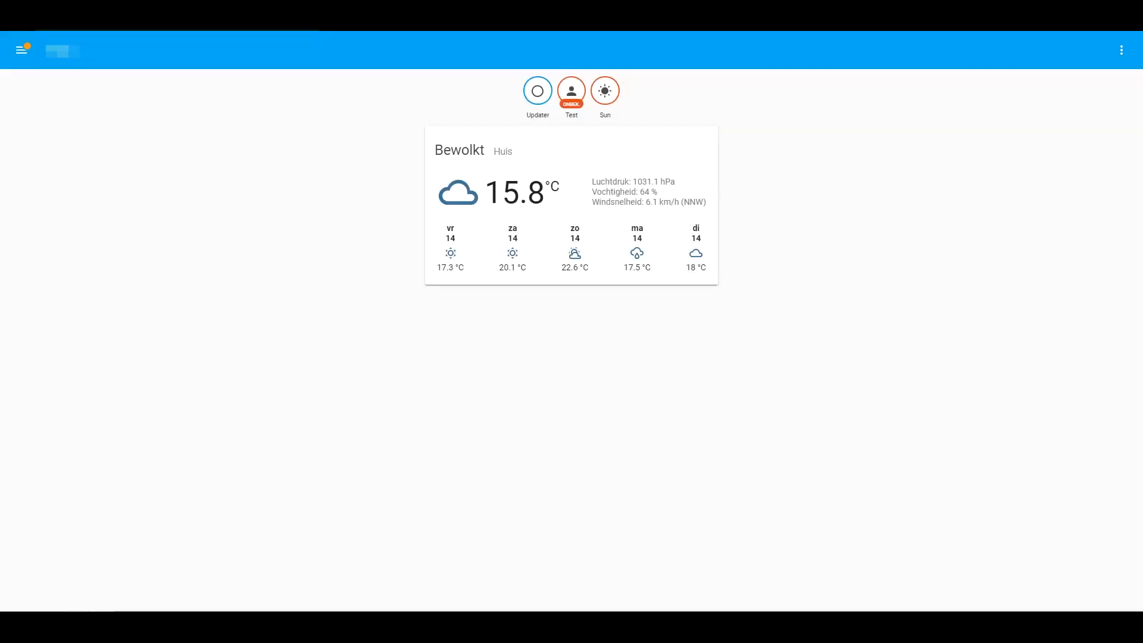
# Restart the Home Assistant server through Serverbeheer in the configuration settings.
pyautogui.click(22, 52)
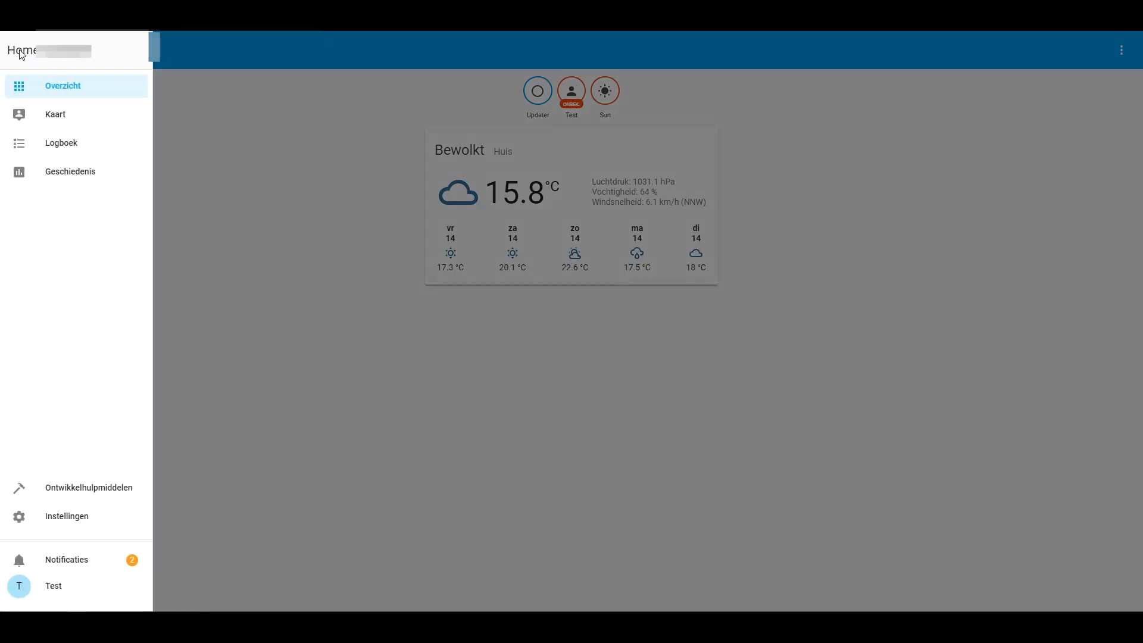
pyautogui.click(72, 521)
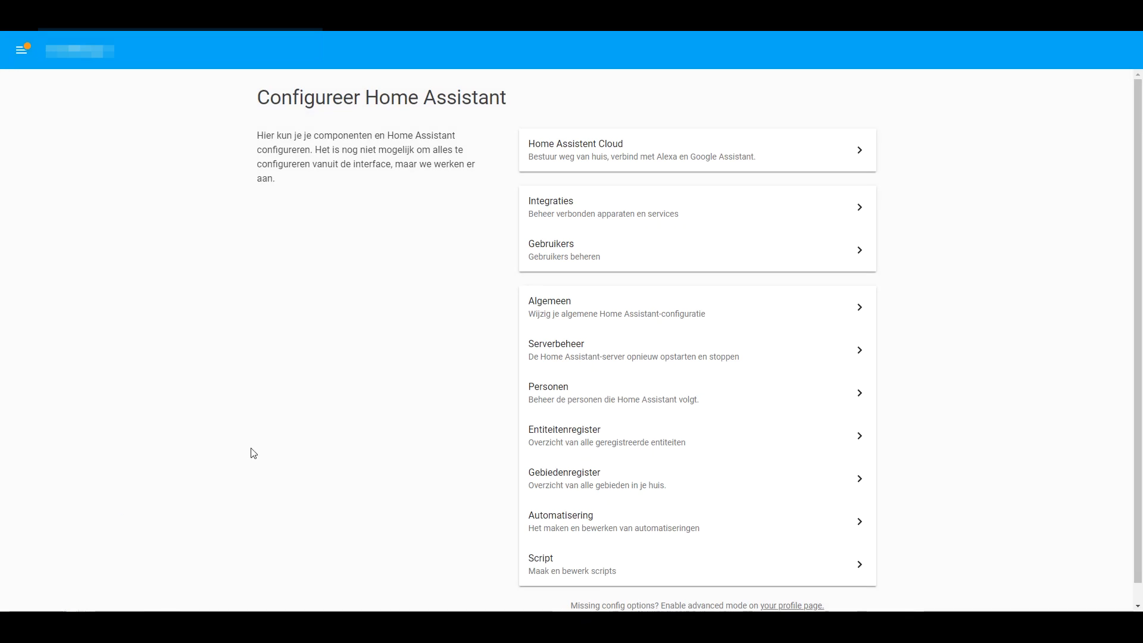
pyautogui.click(577, 351)
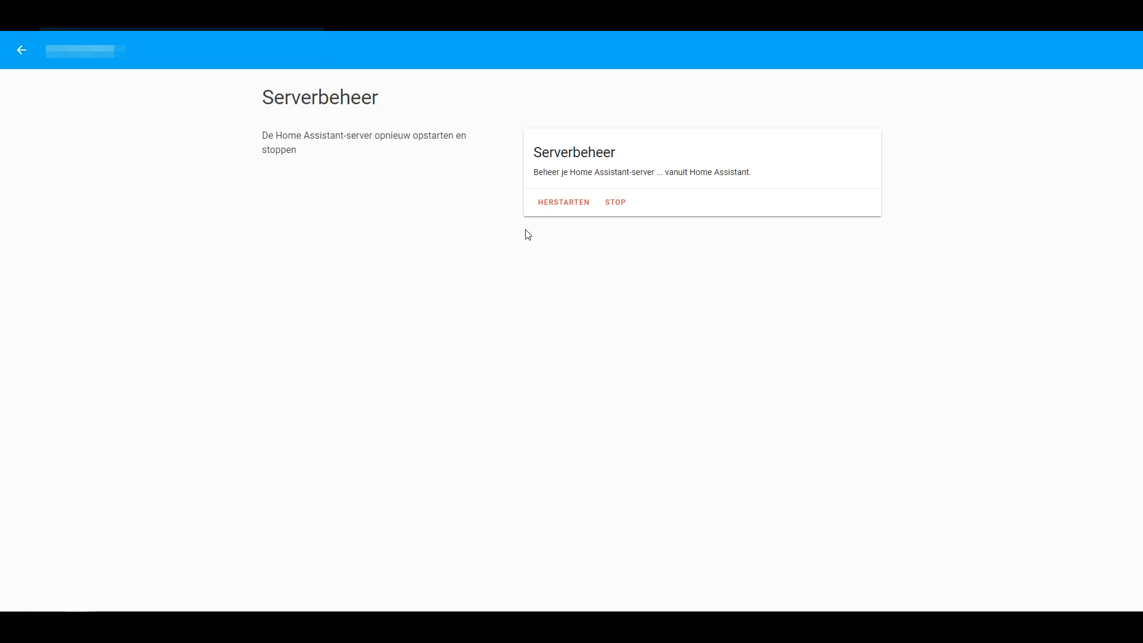
pyautogui.click(13, 51)
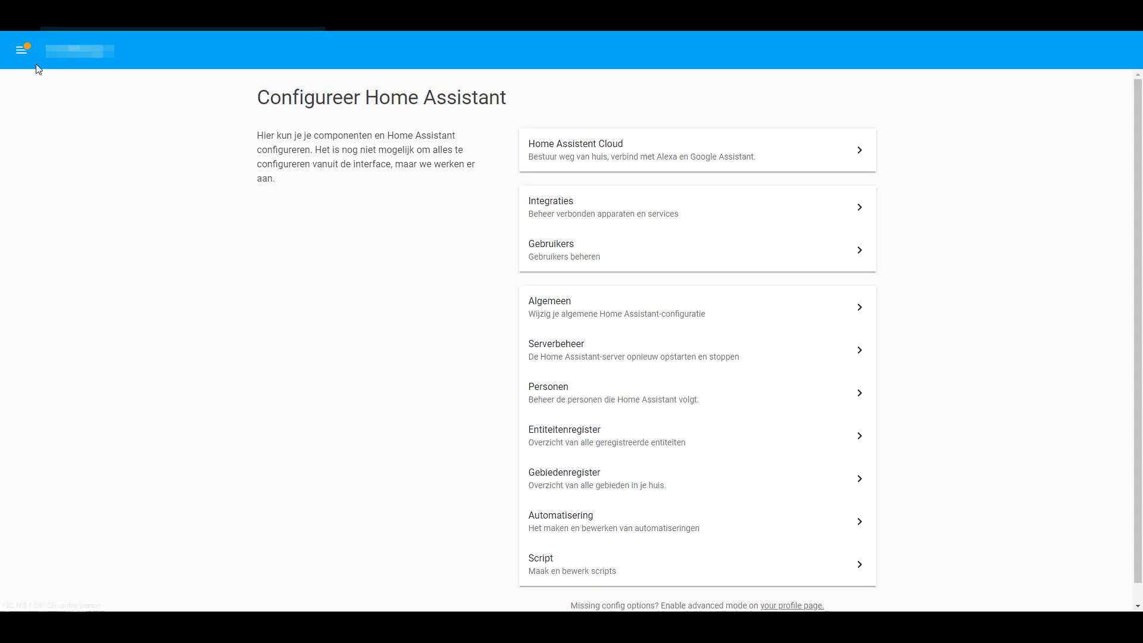
pyautogui.click(22, 50)
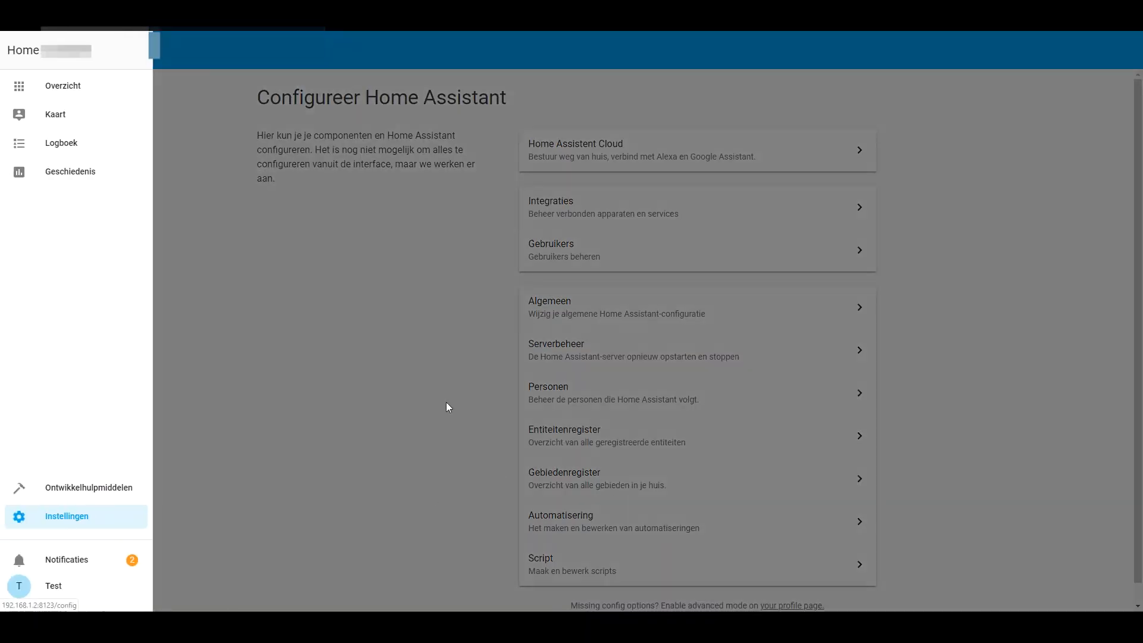
pyautogui.click(581, 357)
pyautogui.click(575, 355)
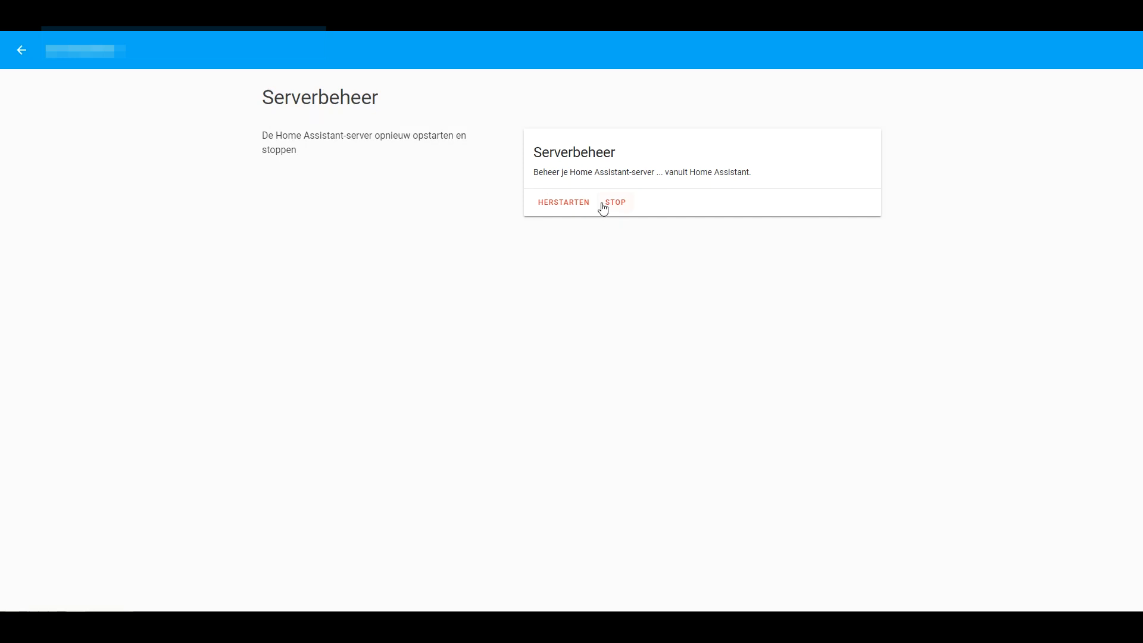
pyautogui.click(563, 209)
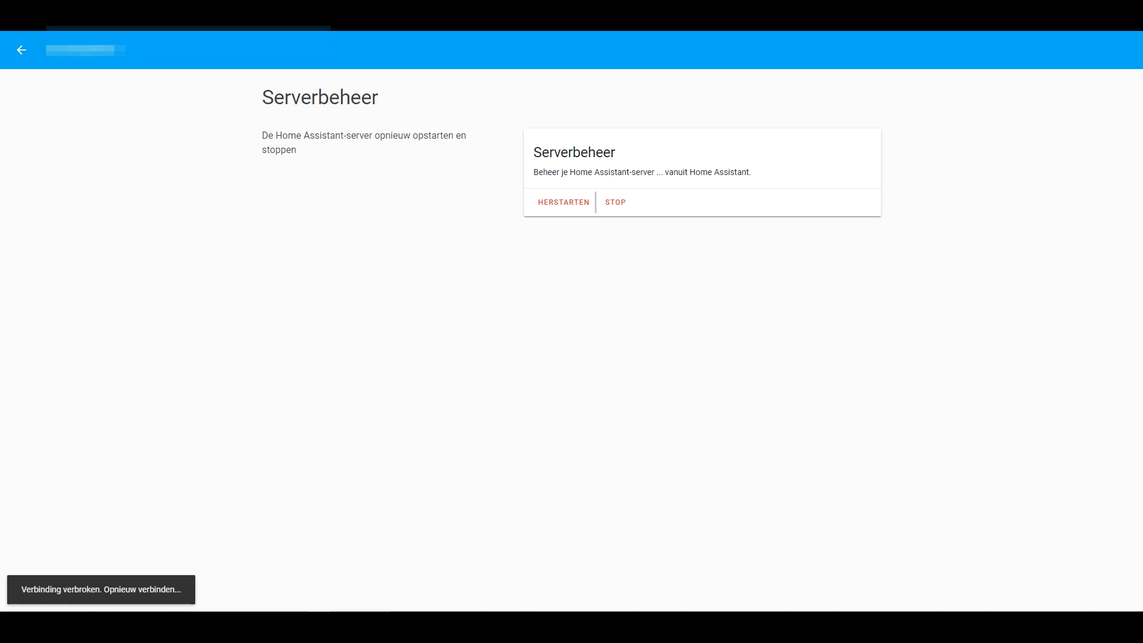
# Return from the server management page to the Overzicht dashboard.
pyautogui.click(22, 48)
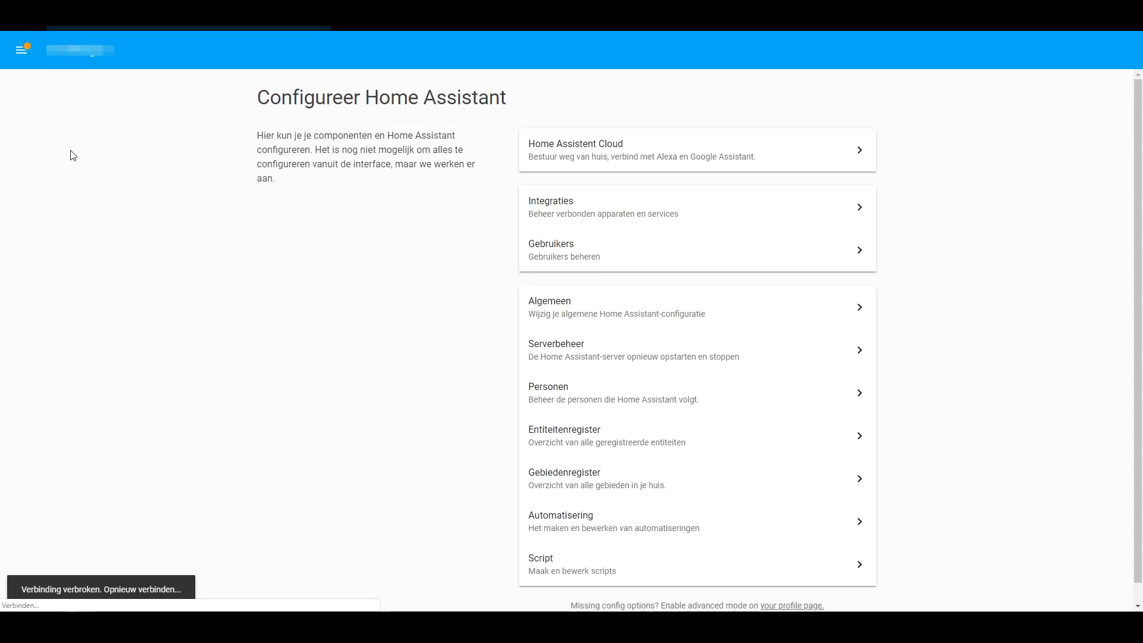
pyautogui.click(21, 48)
pyautogui.click(18, 86)
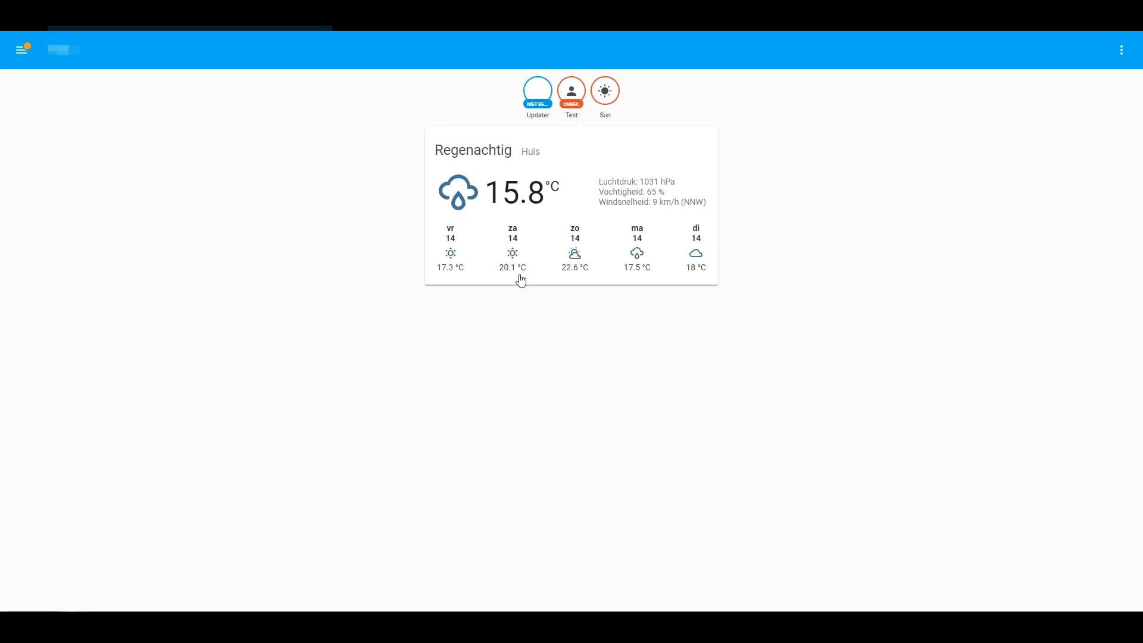
# Open Toestanden in Ontwikkelhulpmiddelen and show the list of current entities.
pyautogui.click(21, 49)
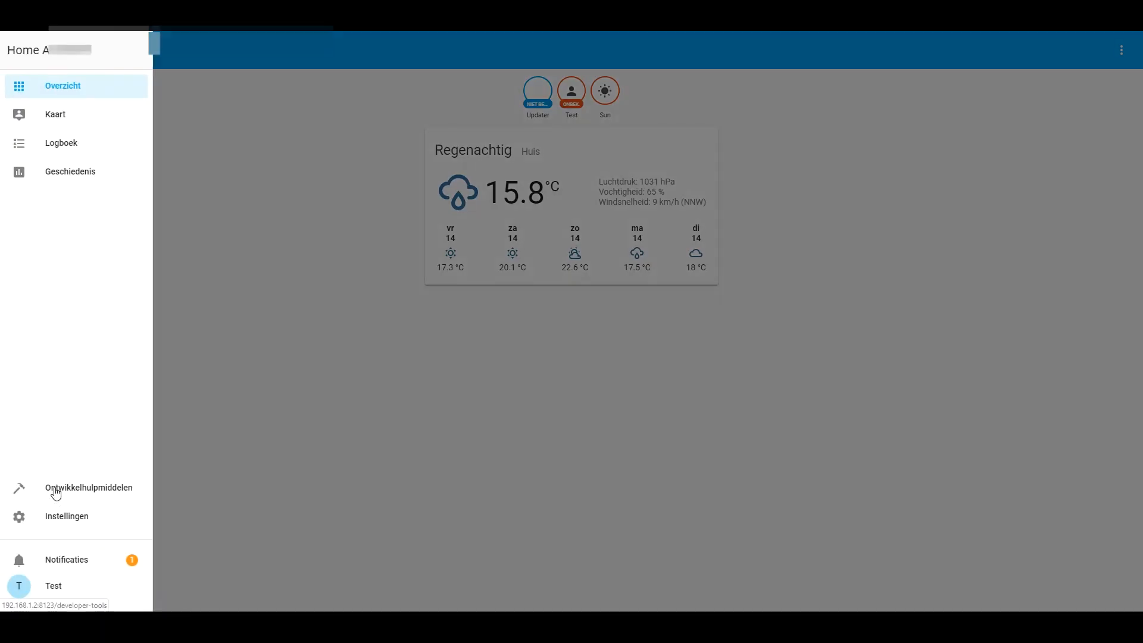
pyautogui.click(73, 493)
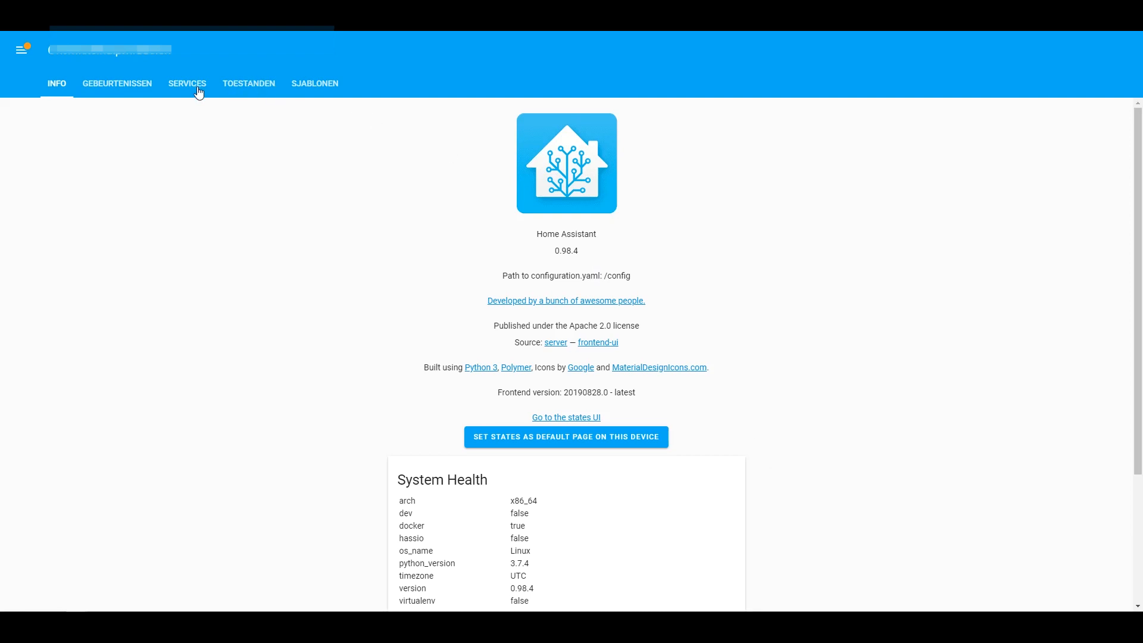
pyautogui.click(249, 88)
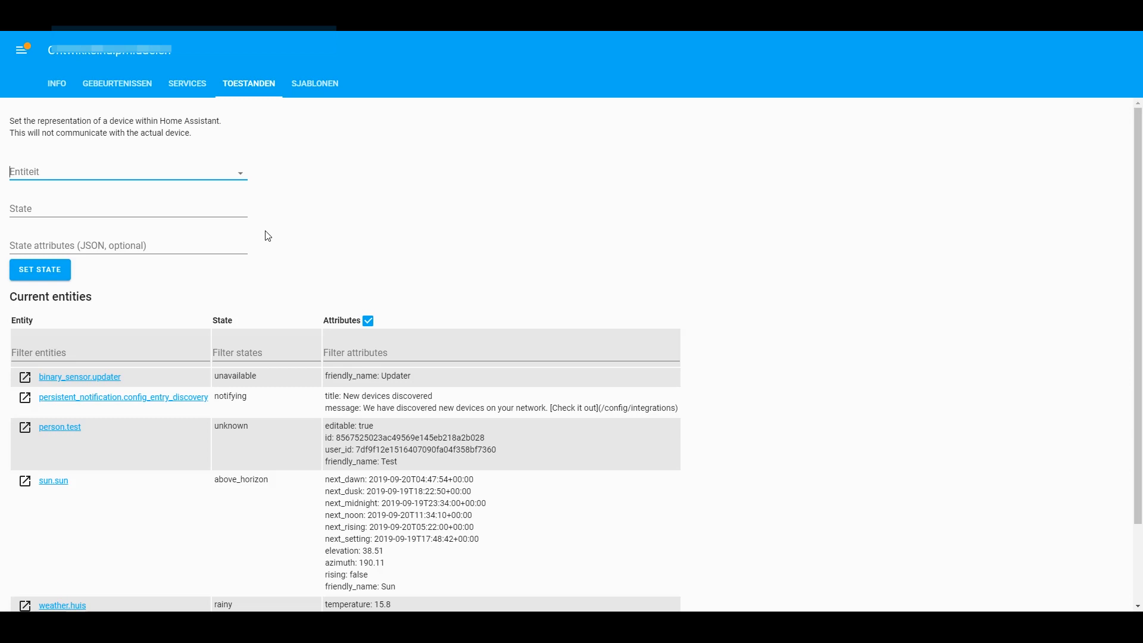
pyautogui.scroll(-2, 156, 310)
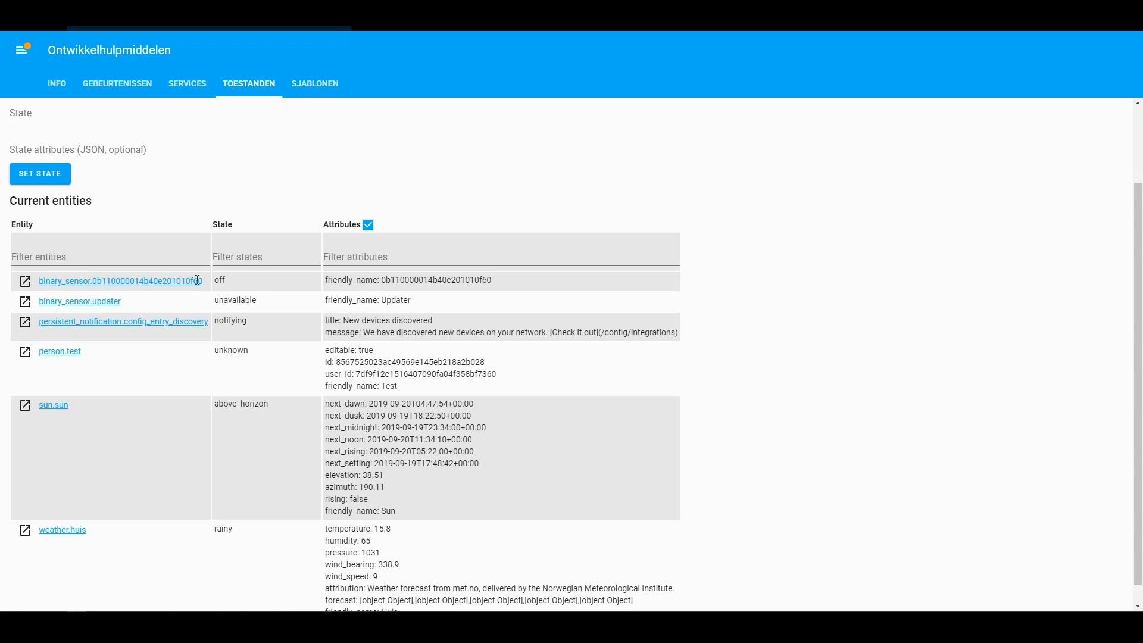
# Copy the identifier 0b110000014b40e201010f60 from the name of the newly detected binary_sensor entity.
pyautogui.moveTo(200, 280); pyautogui.dragTo(97, 292)
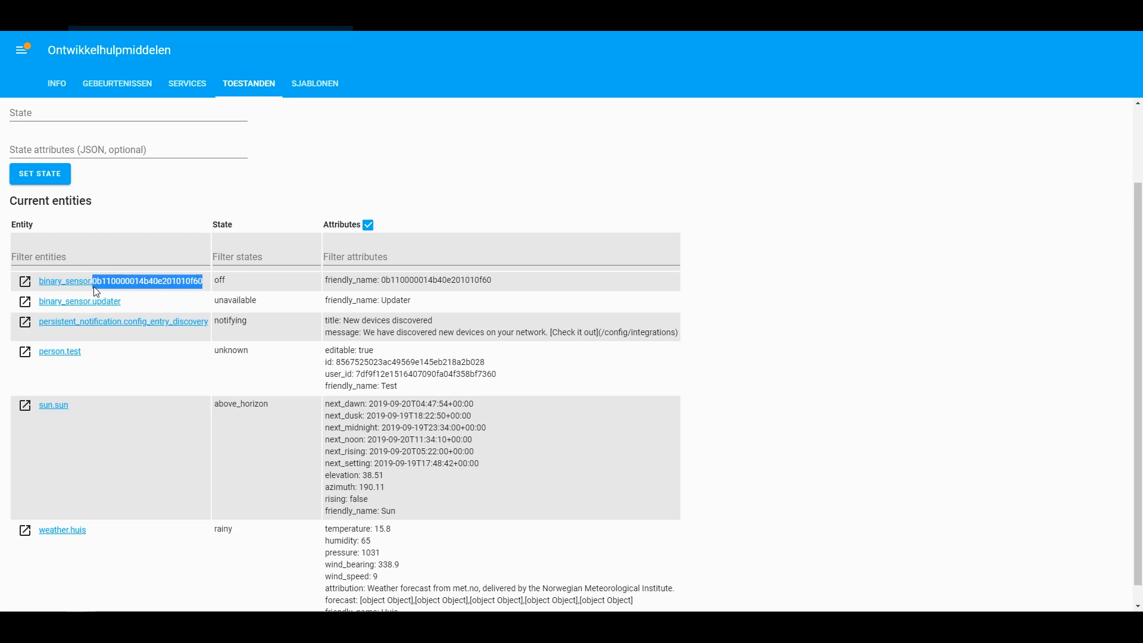
pyautogui.rightClick(140, 287)
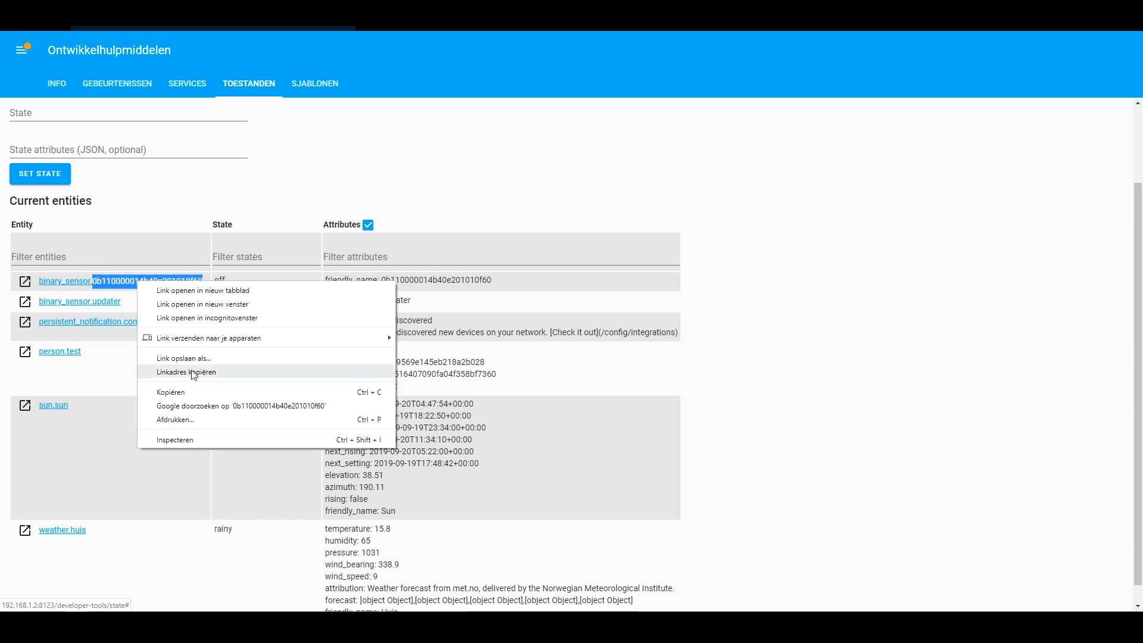
pyautogui.click(192, 394)
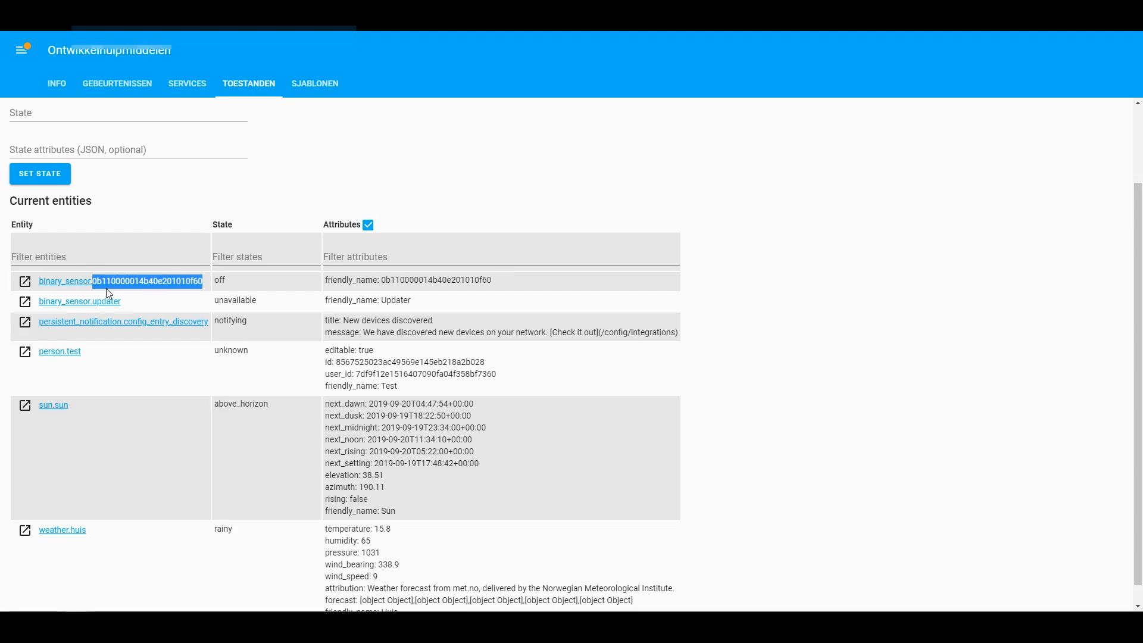
# Switch to configuration.yaml in Notepad++, add switch: !include switch.yaml directly below the script include line, and save the file.
pyautogui.hotkey('alt', 'Tab')
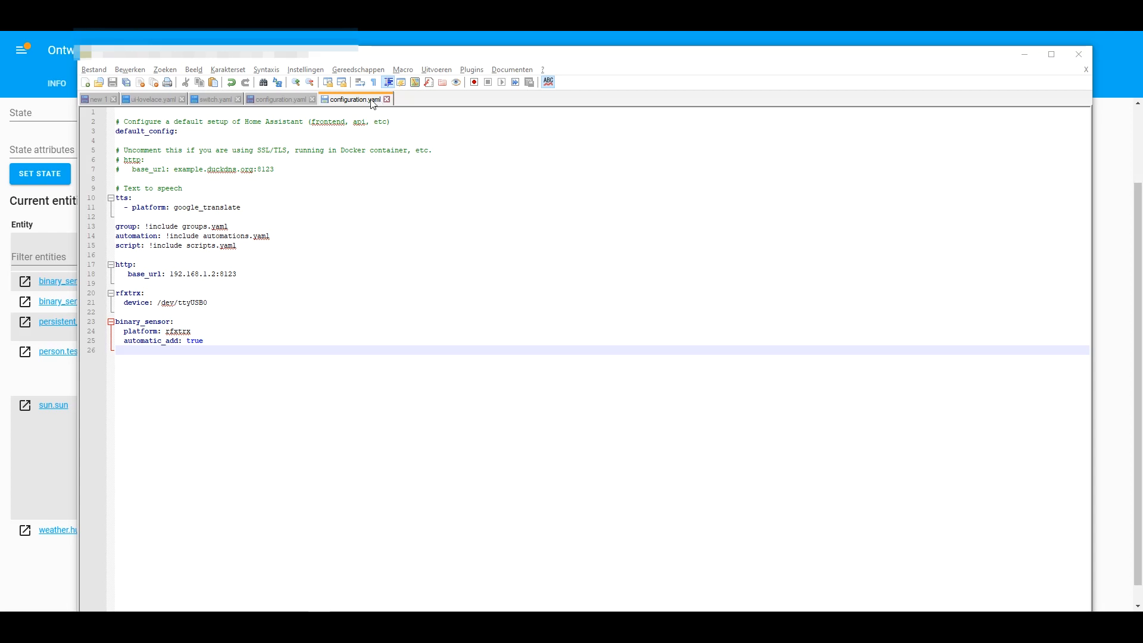
pyautogui.click(244, 247)
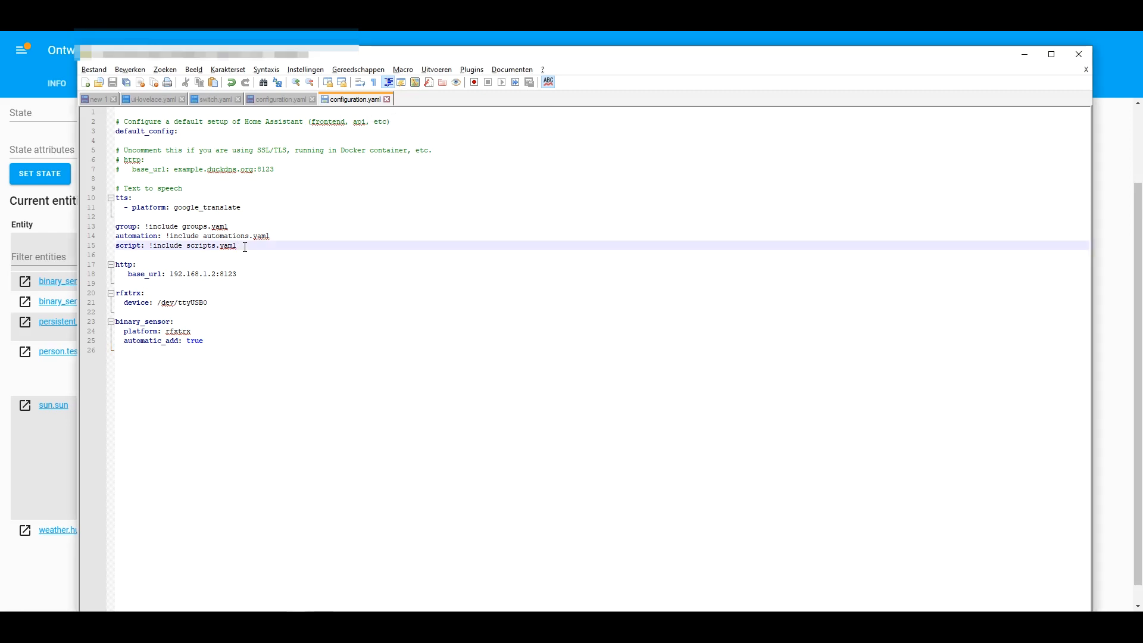
pyautogui.press('Return')
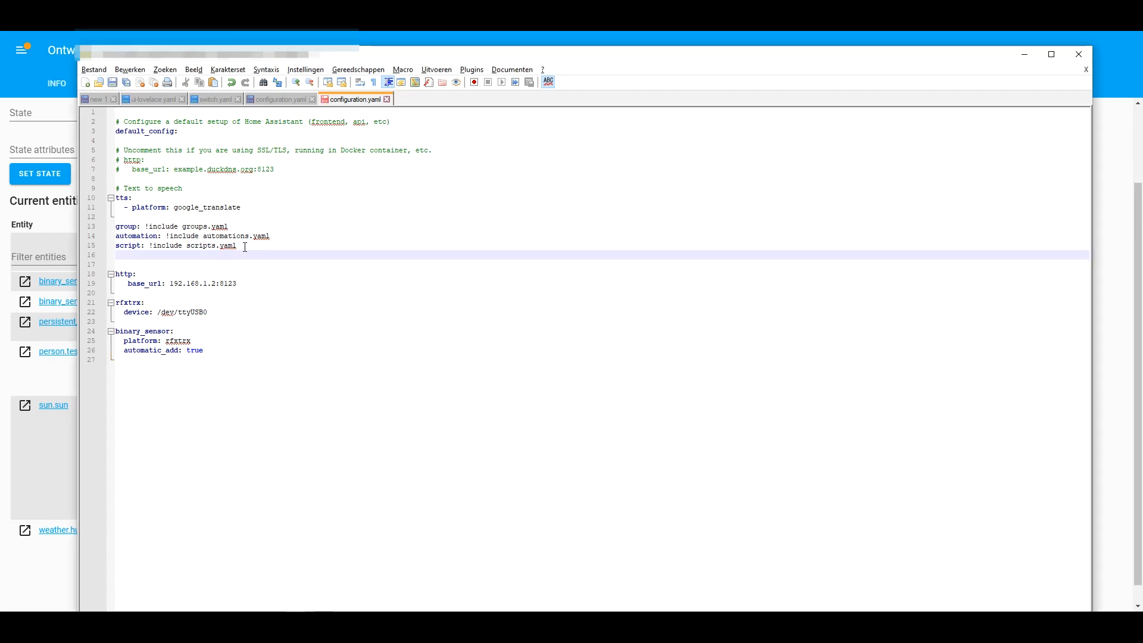
pyautogui.write('swithc')
pyautogui.press('BackSpace')
pyautogui.press('BackSpace')
pyautogui.write('ch: !include ')
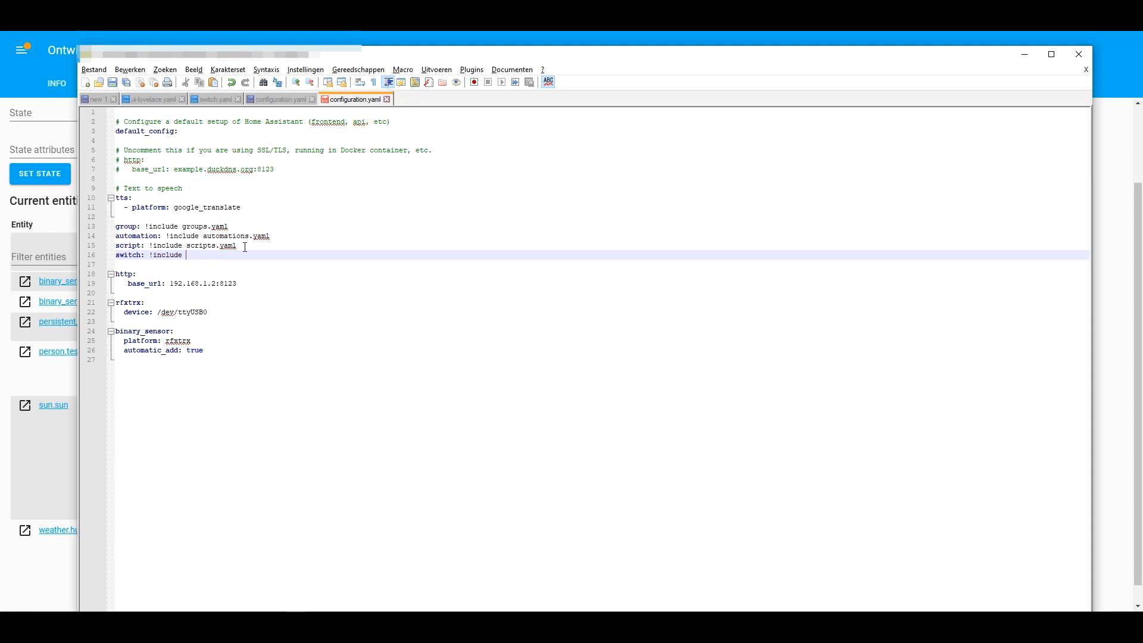
pyautogui.write('switch.yaml')
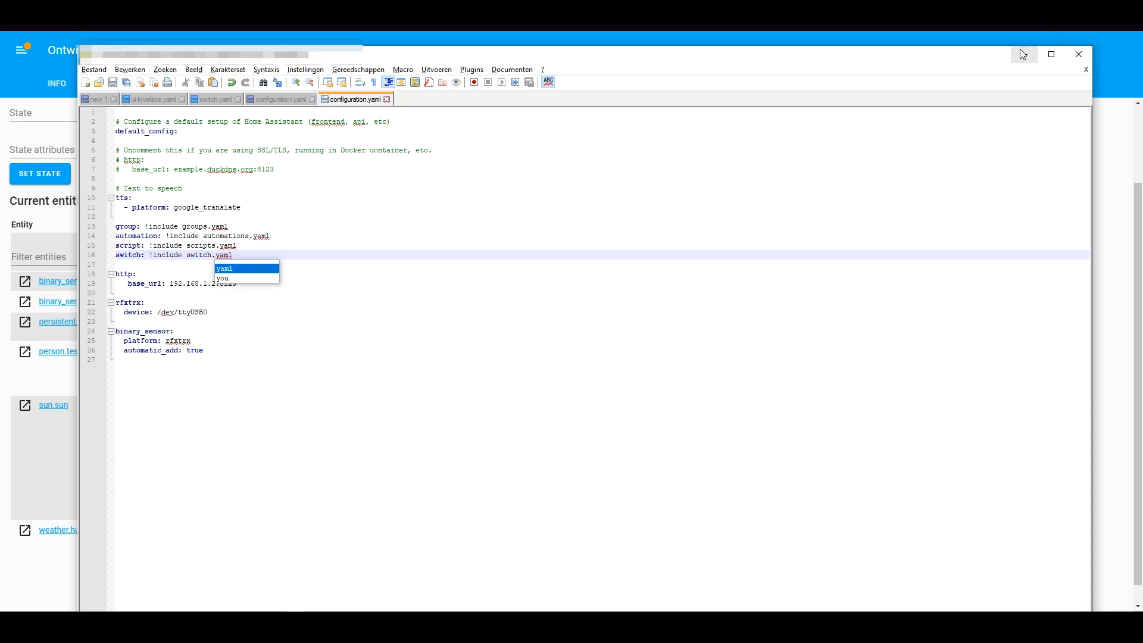
# Put the editor away and bring the WinSCP window with the remote config folder into view.
pyautogui.click(323, 623)
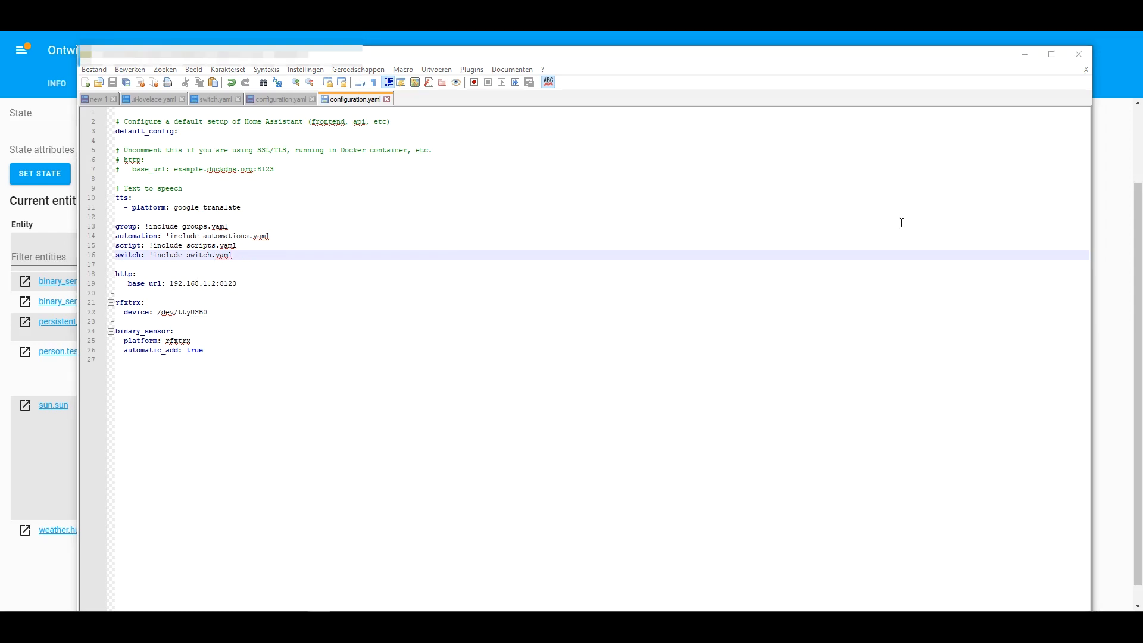
pyautogui.click(1027, 56)
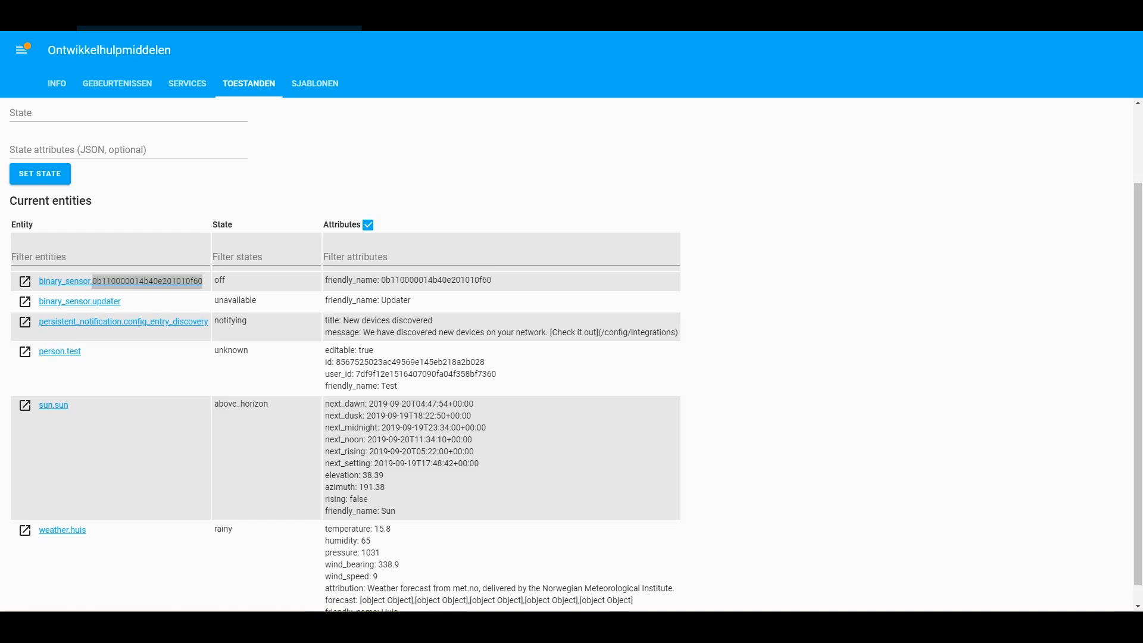
pyautogui.moveTo(1142, 97); pyautogui.dragTo(614, 103)
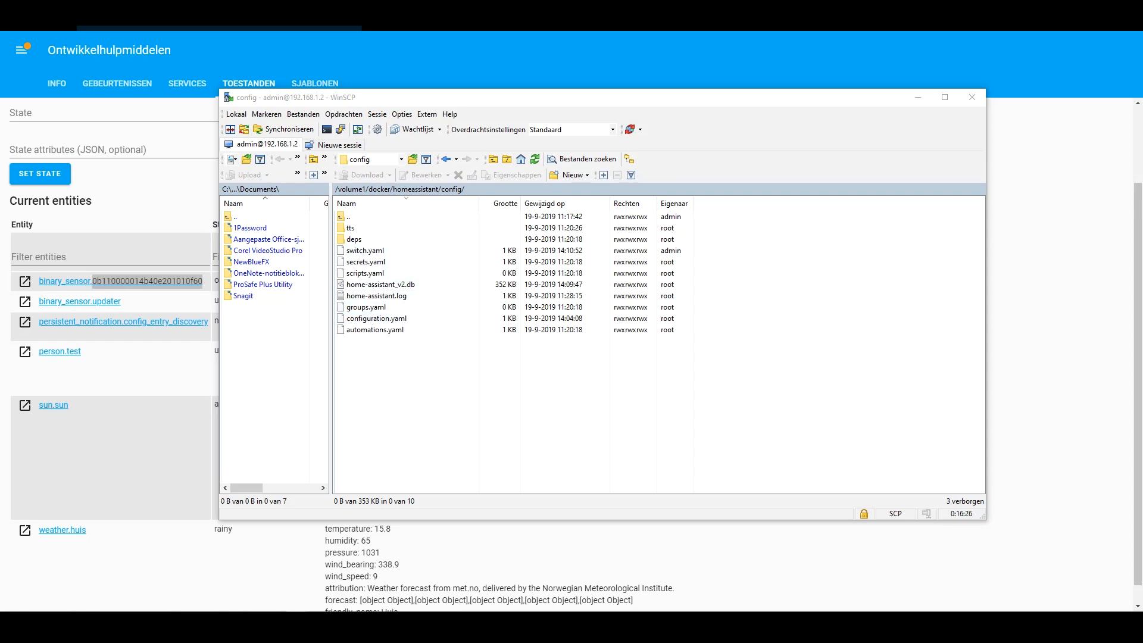
# Open switch.yaml from the remote config folder and enter "- platform: rfxtrx" as its first line.
pyautogui.doubleClick(400, 250)
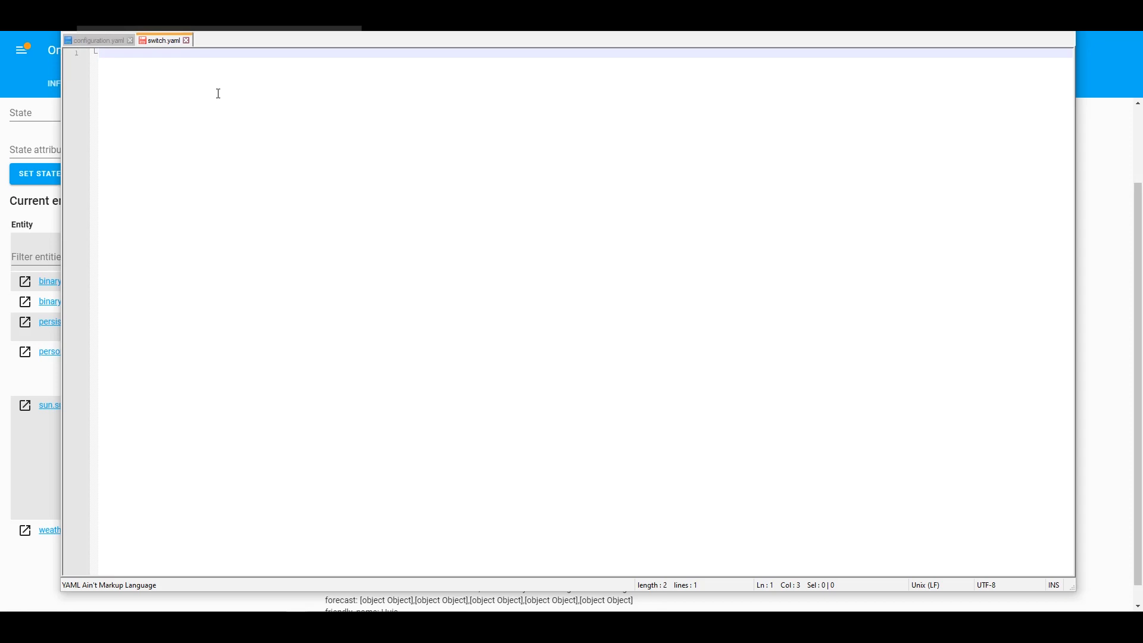
pyautogui.write('- plas')
pyautogui.press('BackSpace')
pyautogui.write('tform: rfxtrx')
pyautogui.press('Return')
pyautogui.press('Tab')
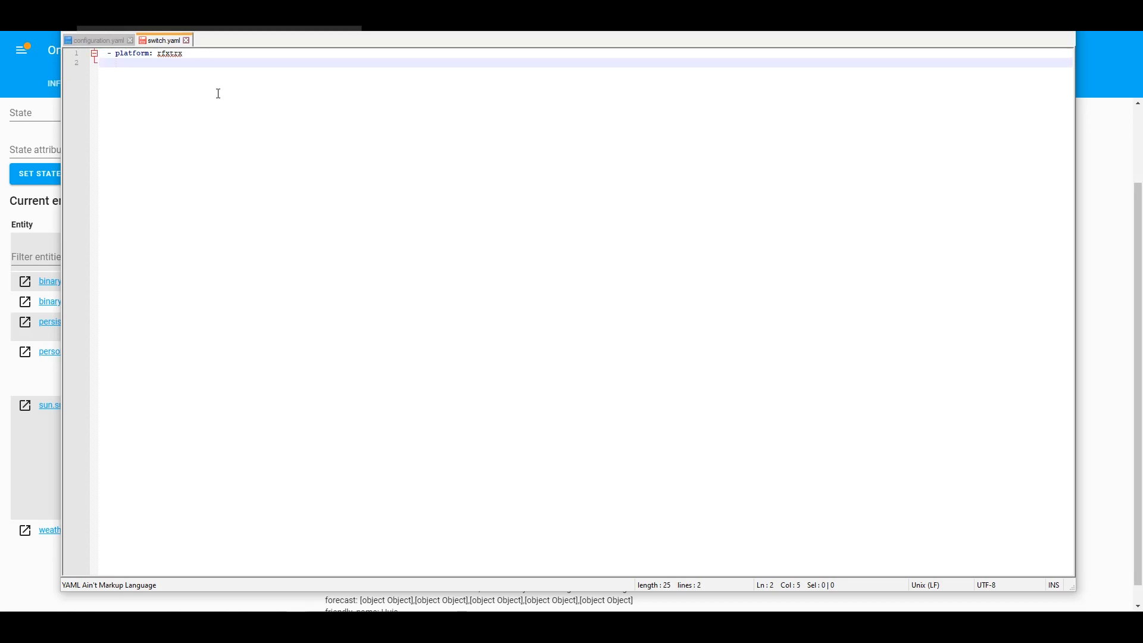
# Add automatic_add: true, signal_repetitions: 2 and a devices: key below the rfxtrx platform line.
pyautogui.write('automatic_add: true')
pyautogui.press('Return')
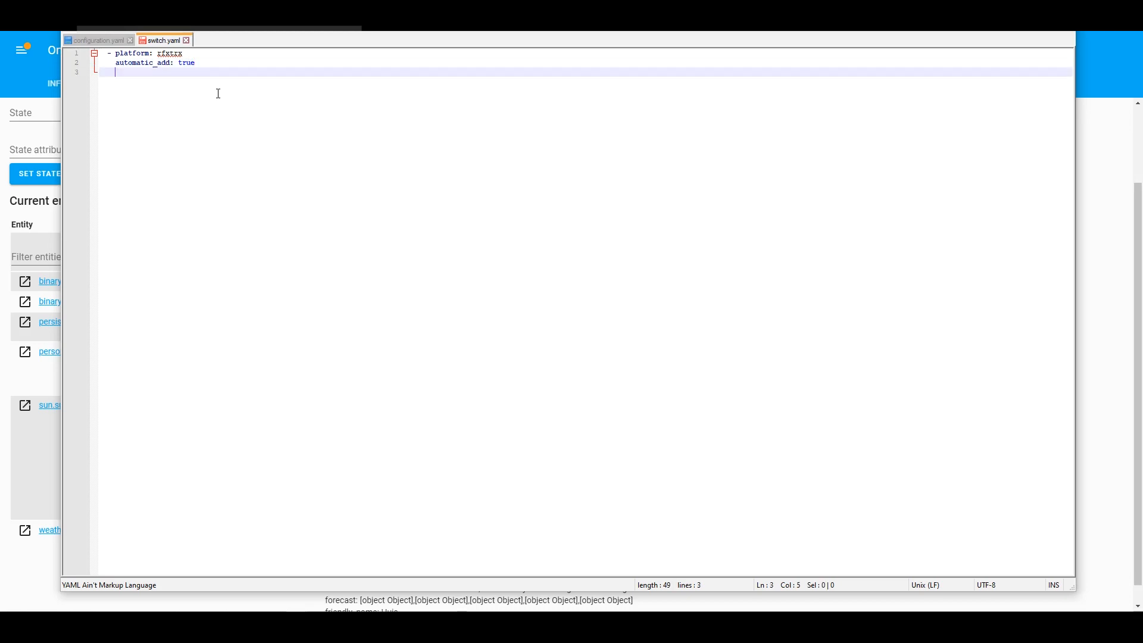
pyautogui.write('signal _repetitions: 2')
pyautogui.press('Return')
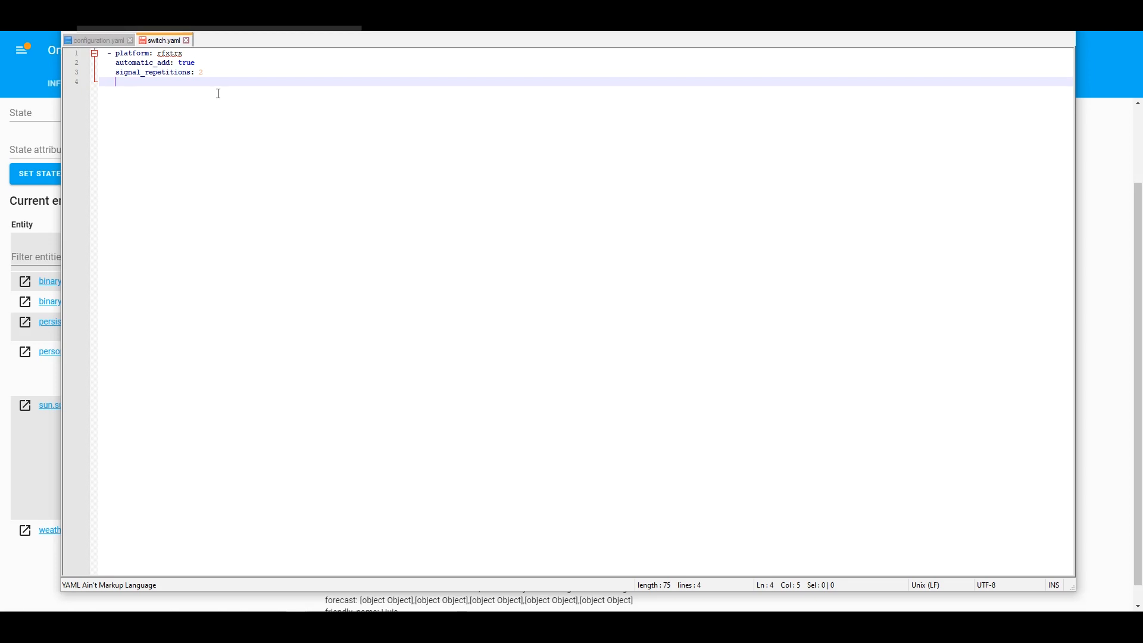
pyautogui.write('devices:')
pyautogui.press('Return')
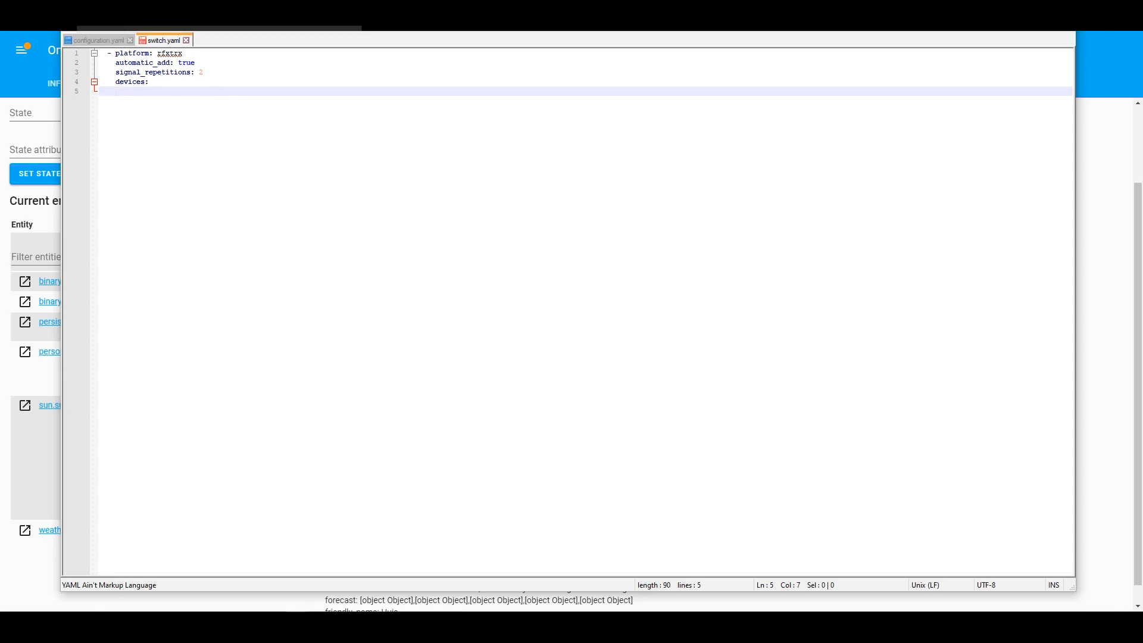
# Copy the identifier 0b110000014b40e201010f60 again from the binary_sensor entity in Home Assistant and return to switch.yaml in Notepad++.
pyautogui.hotkey('alt', 'Tab')
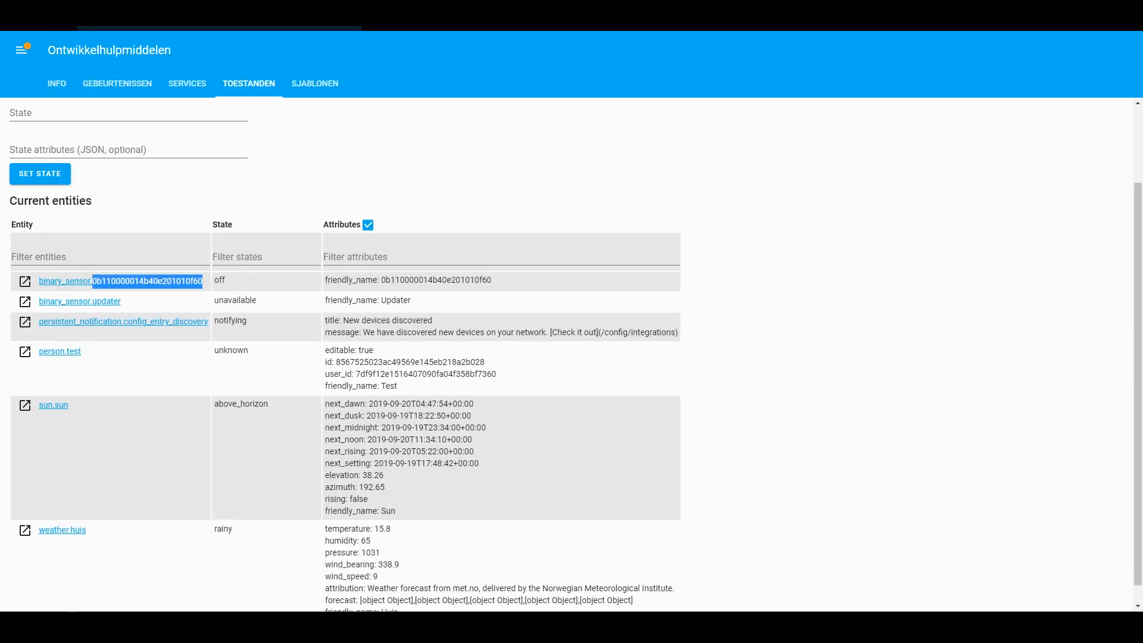
pyautogui.rightClick(146, 283)
pyautogui.click(179, 390)
pyautogui.click(298, 604)
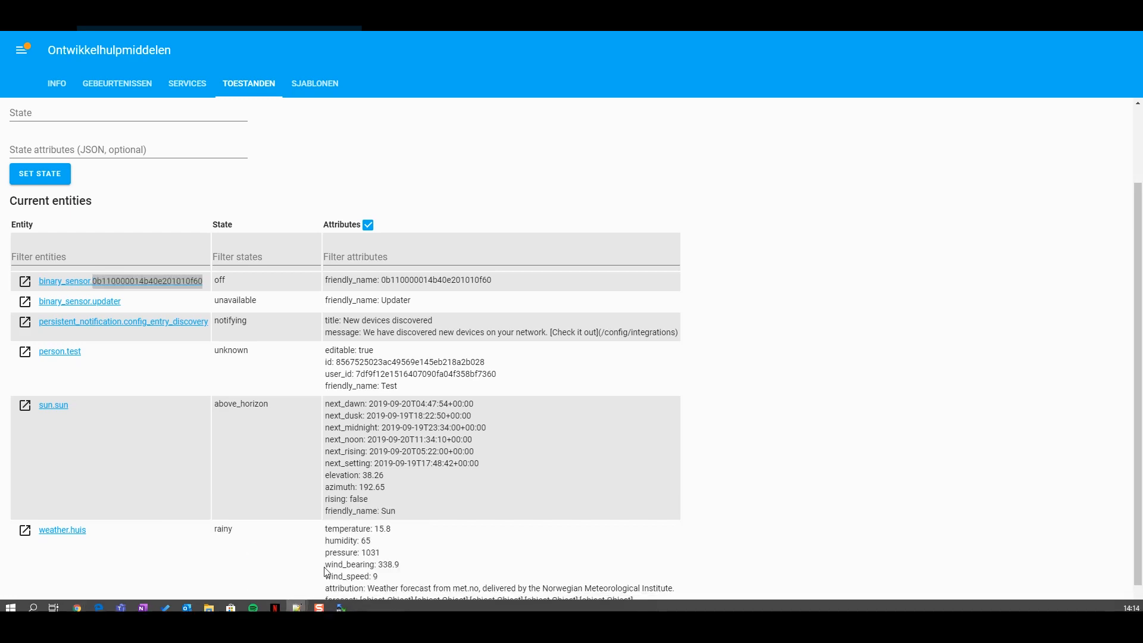
pyautogui.moveTo(298, 604)
pyautogui.click(337, 562)
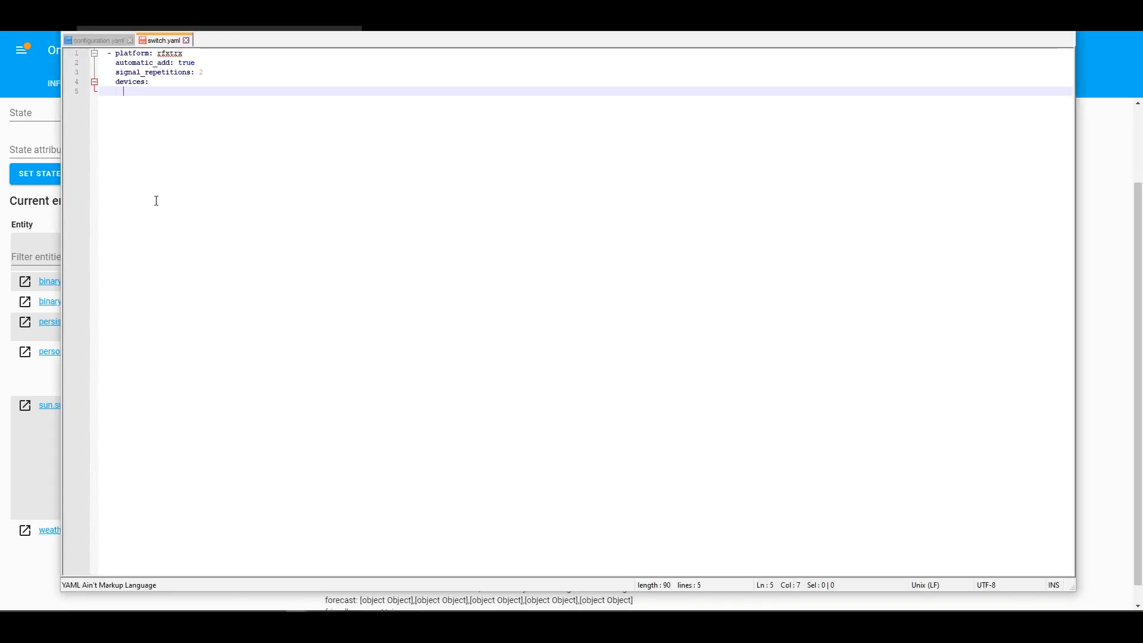
# Insert 0b110000014b40e201010f60: as an indented device key under devices in switch.yaml.
pyautogui.rightClick(136, 91)
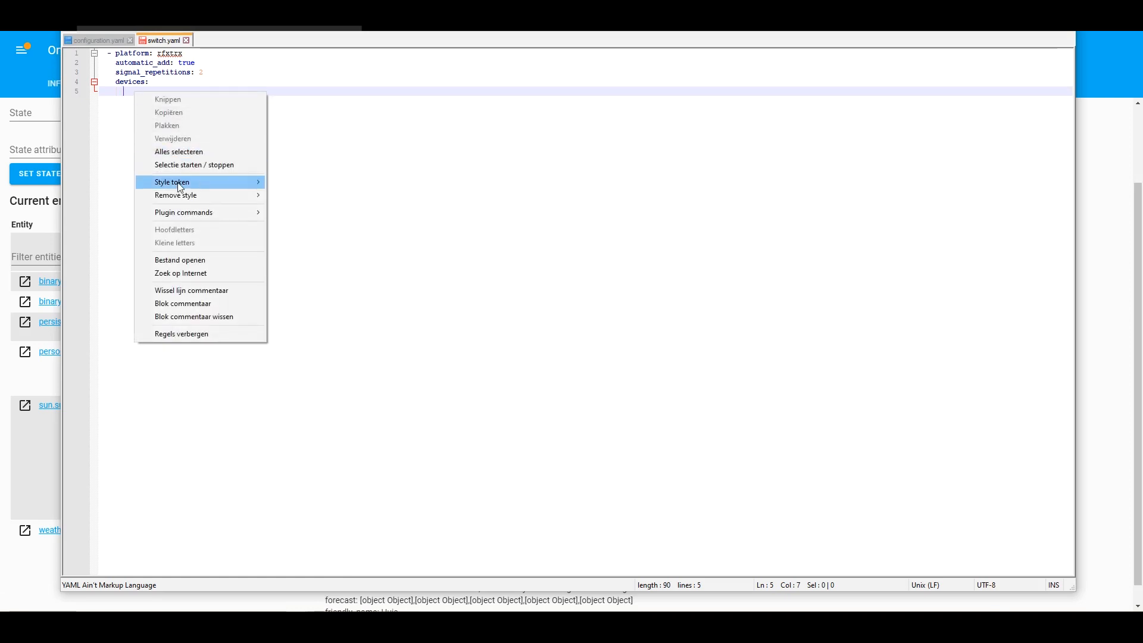
pyautogui.moveTo(120, 92); pyautogui.dragTo(130, 91)
pyautogui.click(131, 91)
pyautogui.write('0b110000014b40e201010f60')
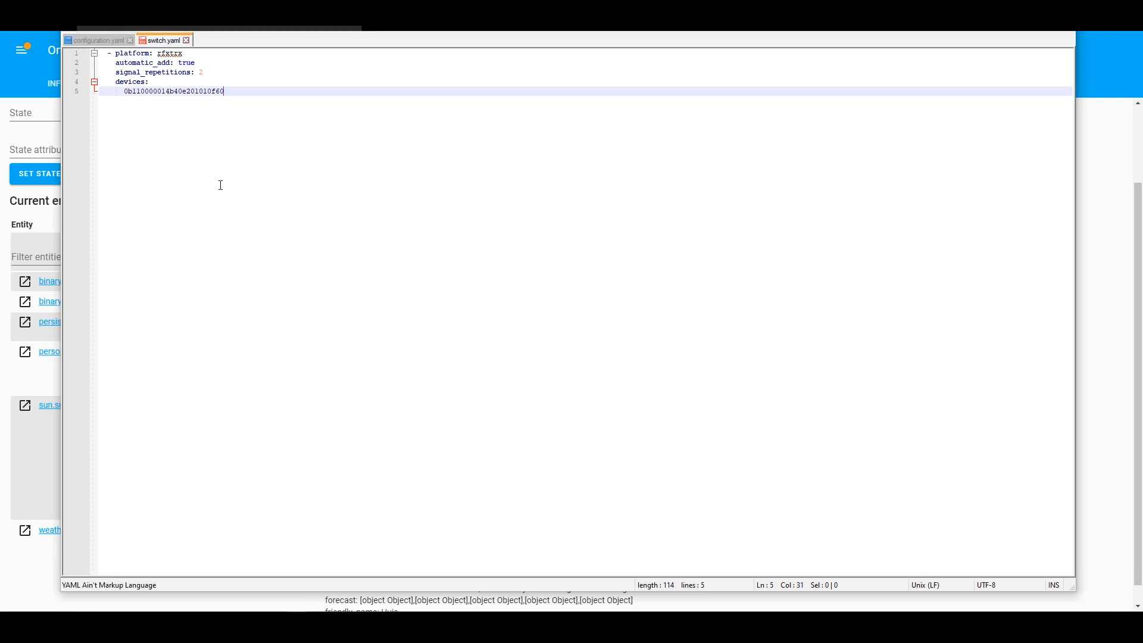
pyautogui.write(':')
pyautogui.press('Return')
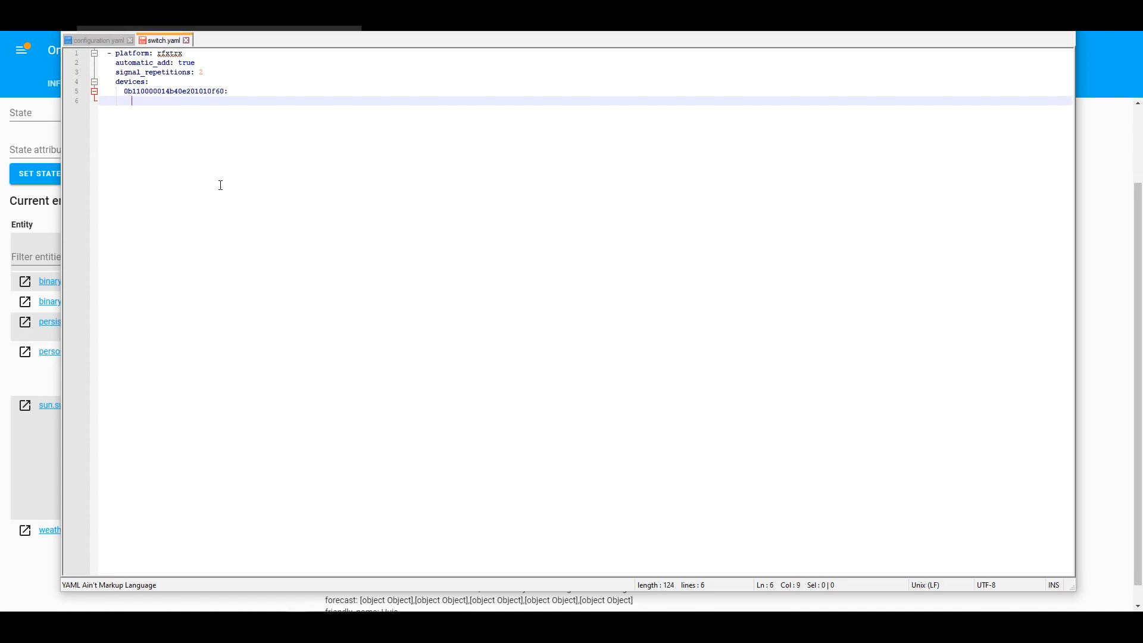
# Give the device the entry name: Test1, save switch.yaml and put the editor away.
pyautogui.write('name: Test1')
pyautogui.hotkey('ctrl', 's')
pyautogui.click(1006, 8)
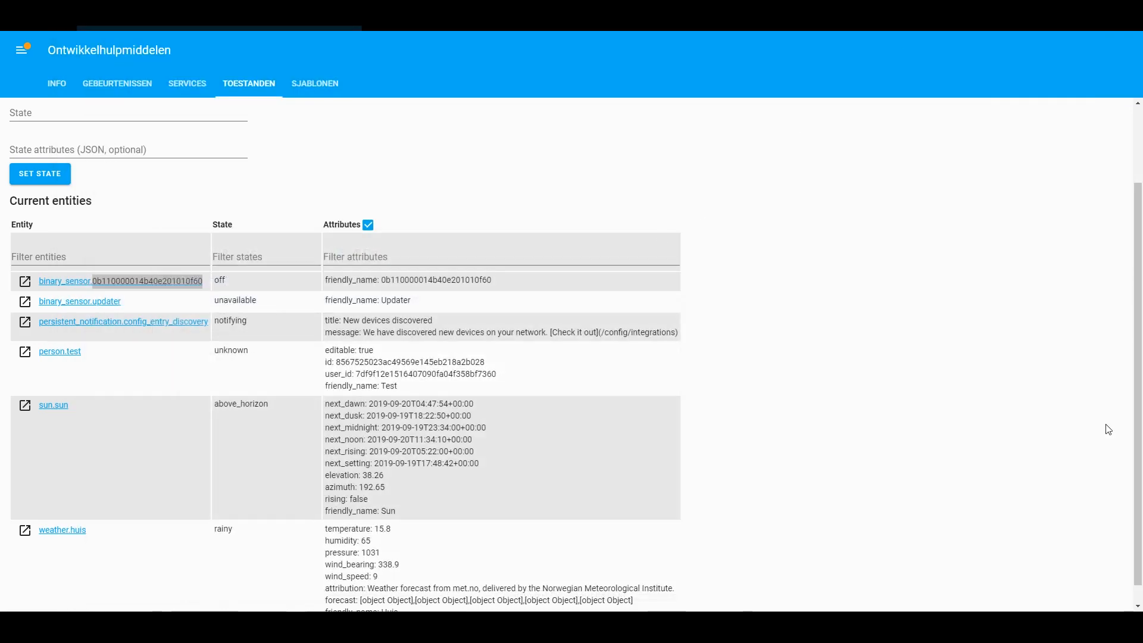
# Return to Home Assistant in the browser and restart its server through Serverbeheer in Instellingen.
pyautogui.hotkey('alt', 'Tab')
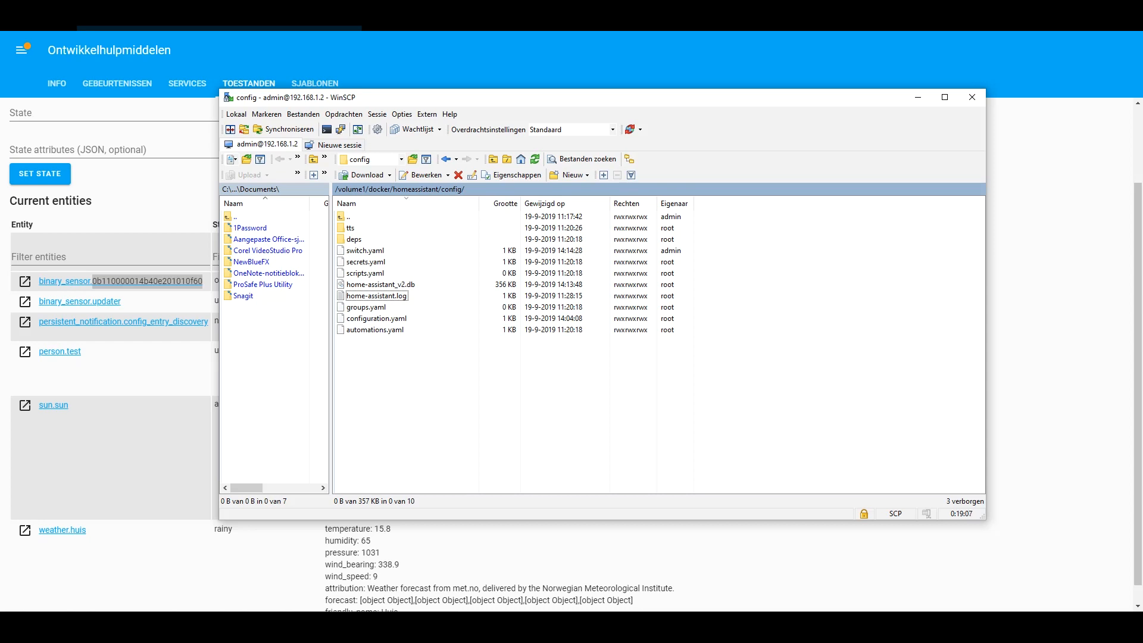
pyautogui.hotkey('alt', 'Tab')
pyautogui.click(344, 147)
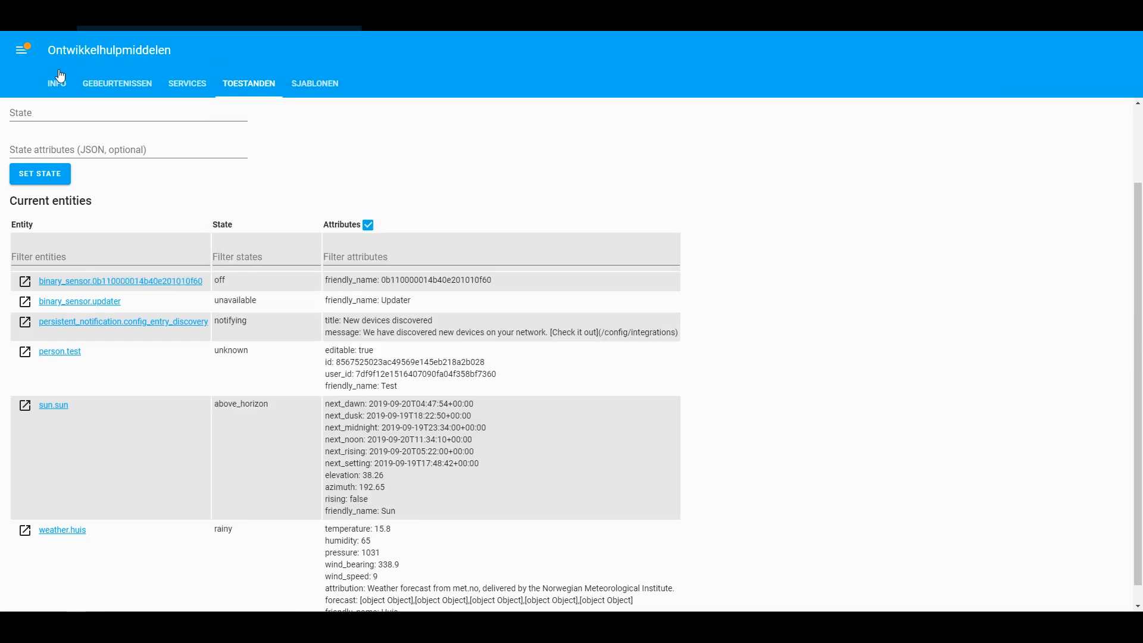
pyautogui.click(22, 50)
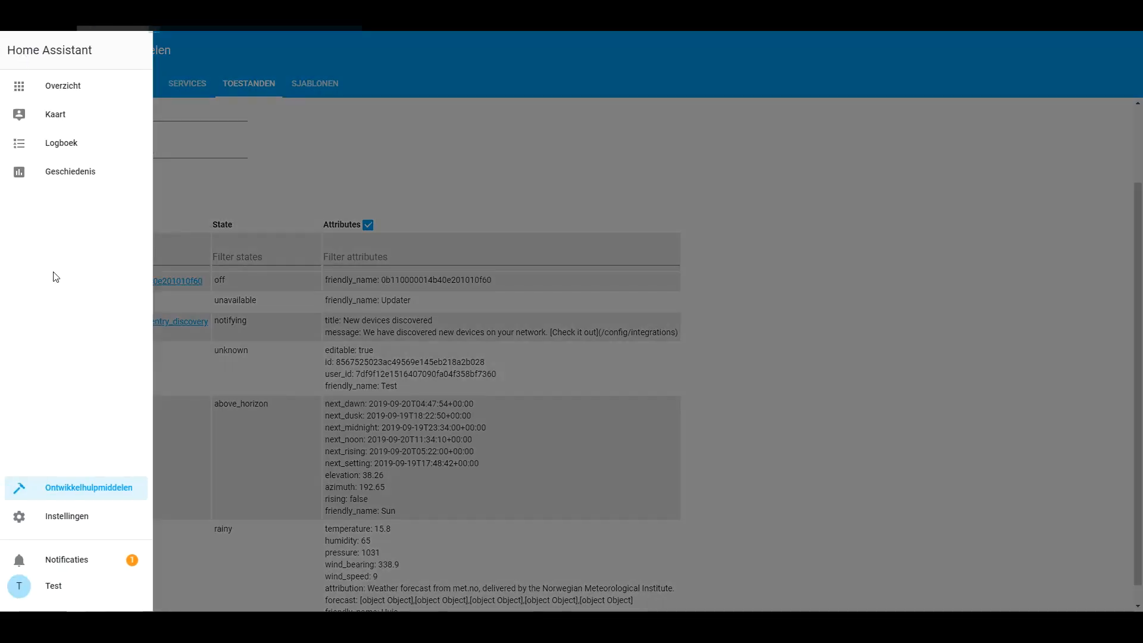
pyautogui.click(78, 522)
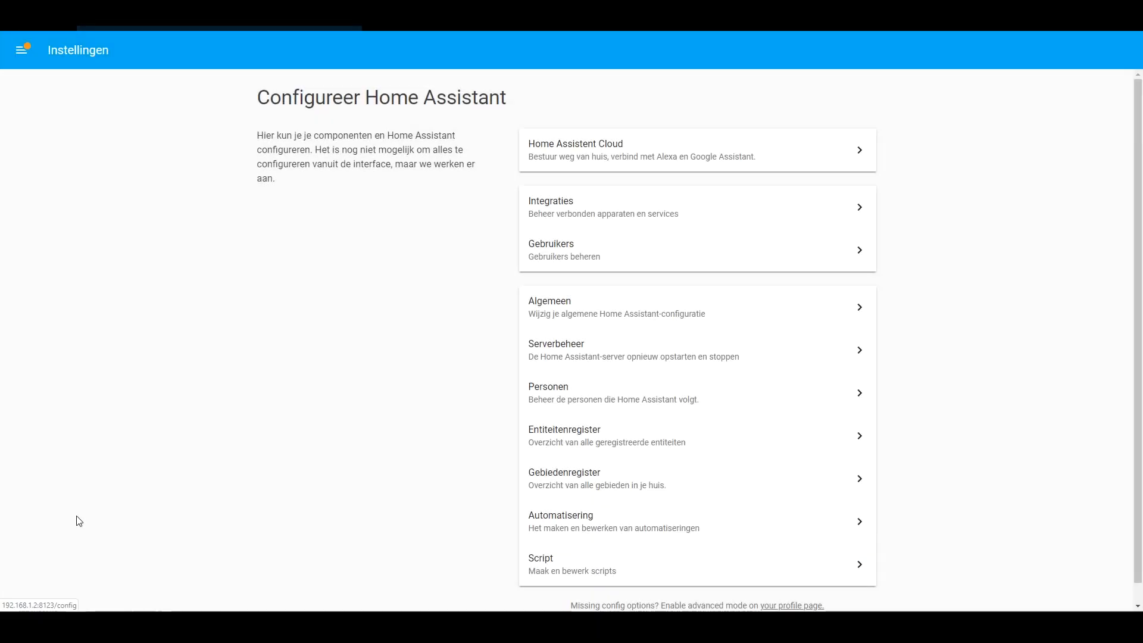
pyautogui.click(562, 350)
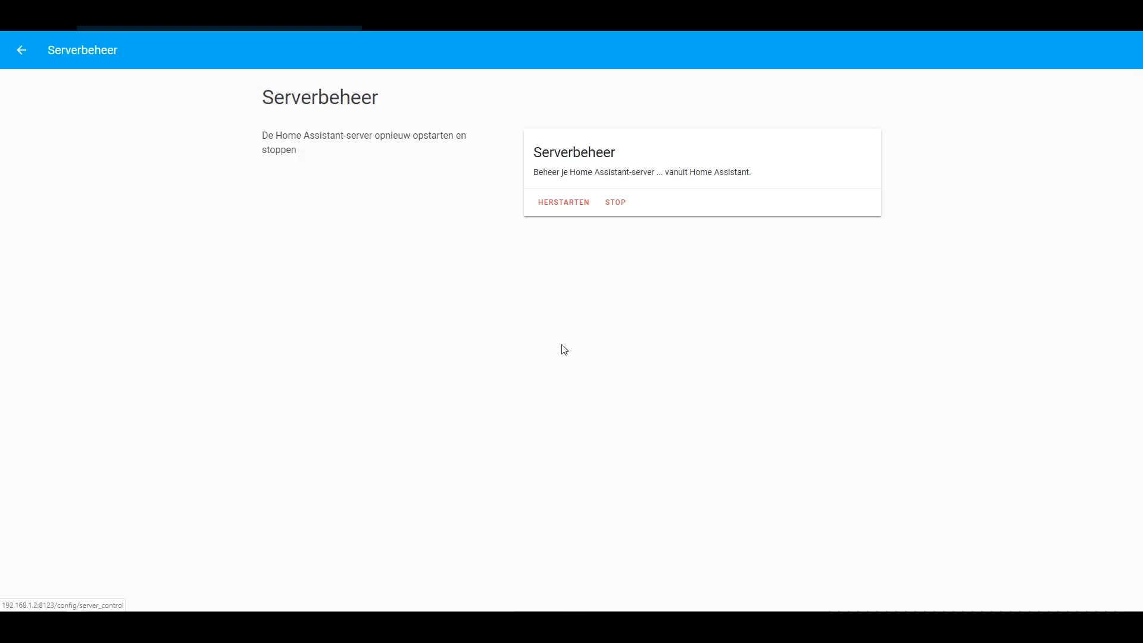
pyautogui.click(559, 205)
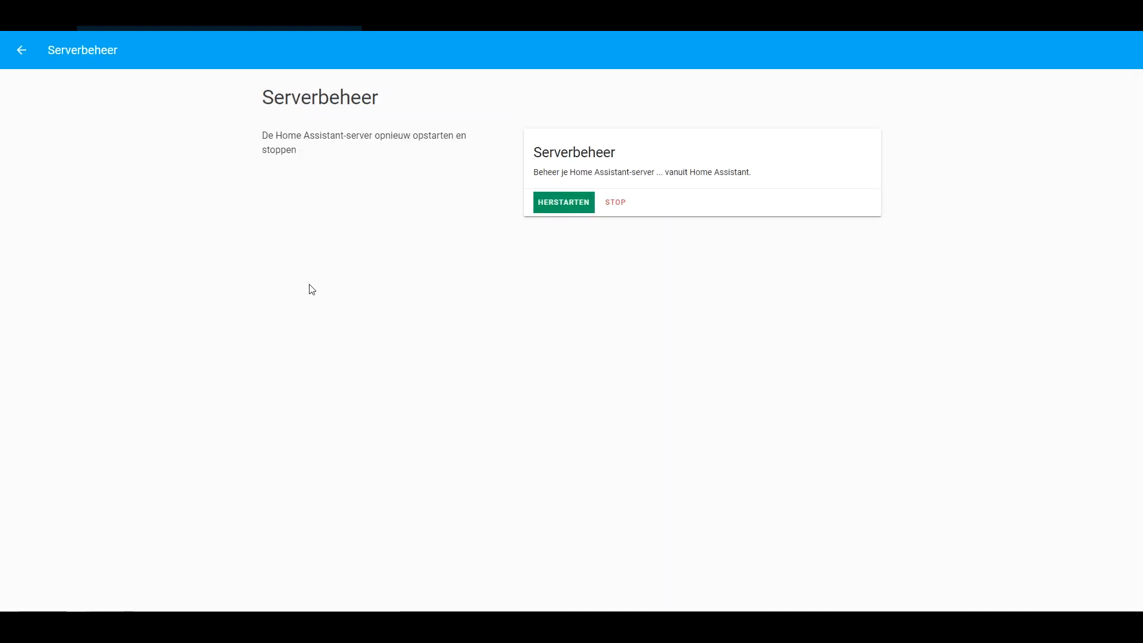
pyautogui.click(570, 203)
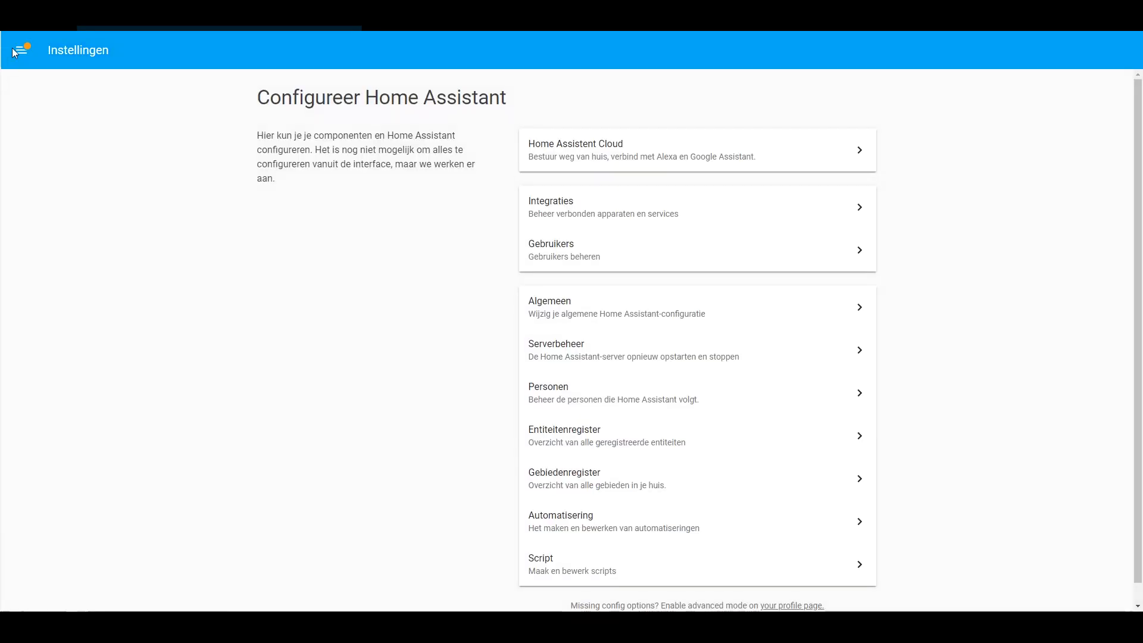
# Check Overzicht and the current entities under Toestanden in Ontwikkelhulpmiddelen for the new switch.
pyautogui.click(15, 53)
pyautogui.click(45, 89)
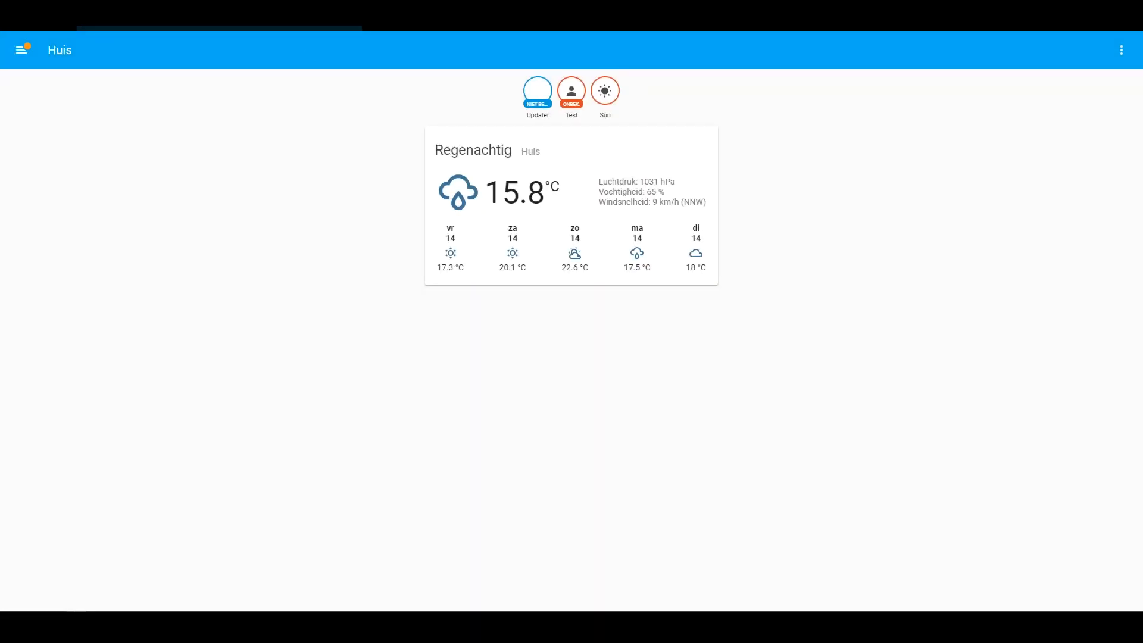
pyautogui.click(20, 51)
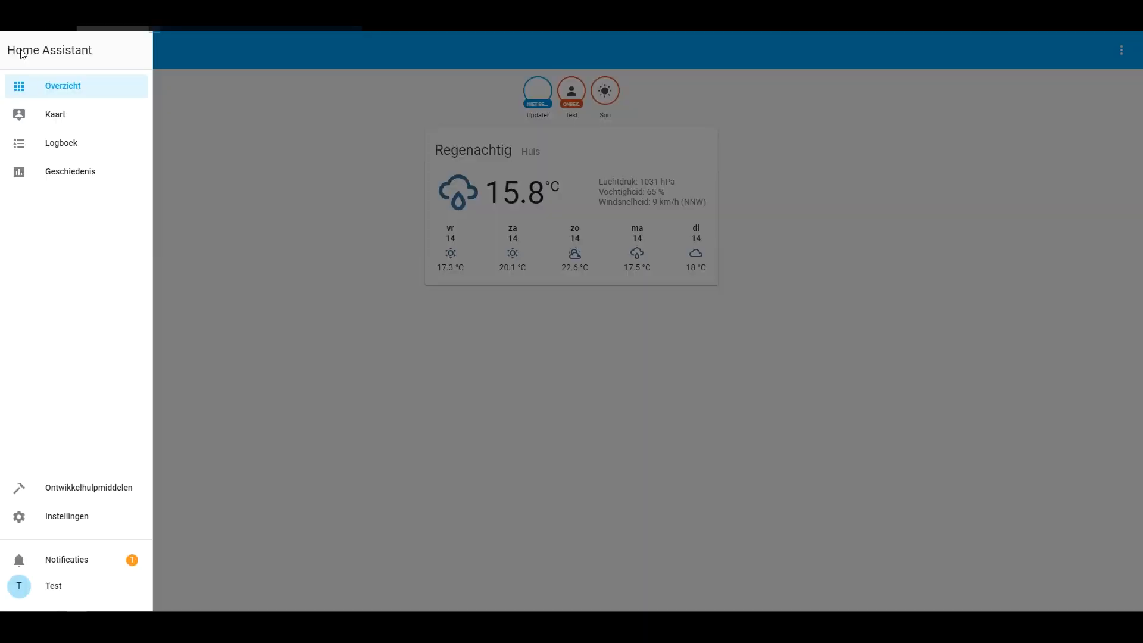
pyautogui.click(78, 486)
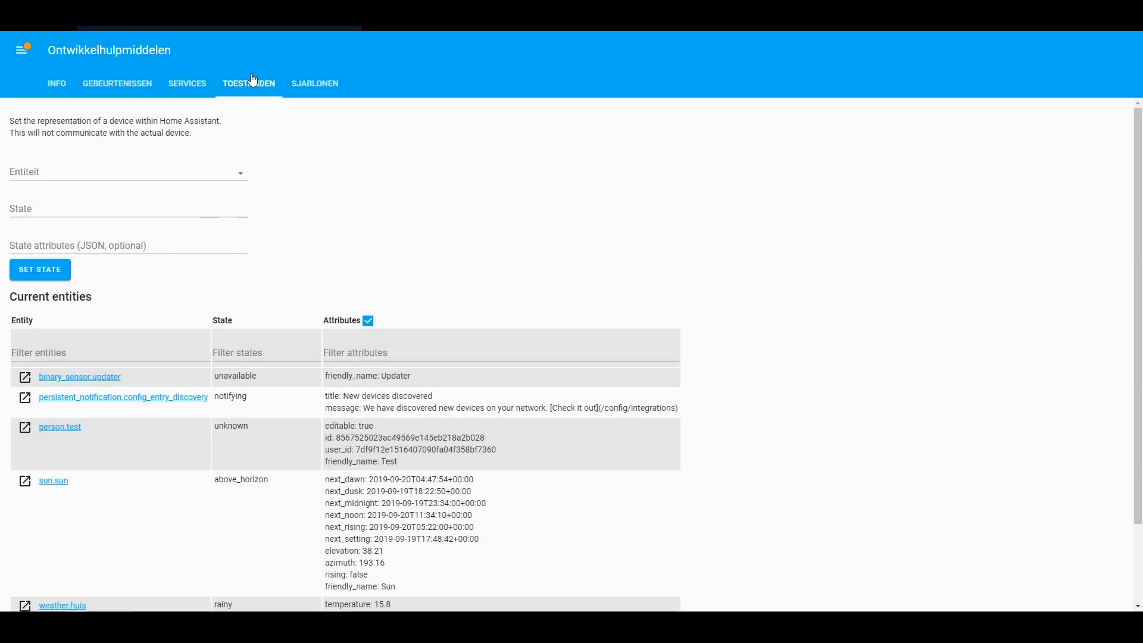
pyautogui.scroll(-2, 307, 226)
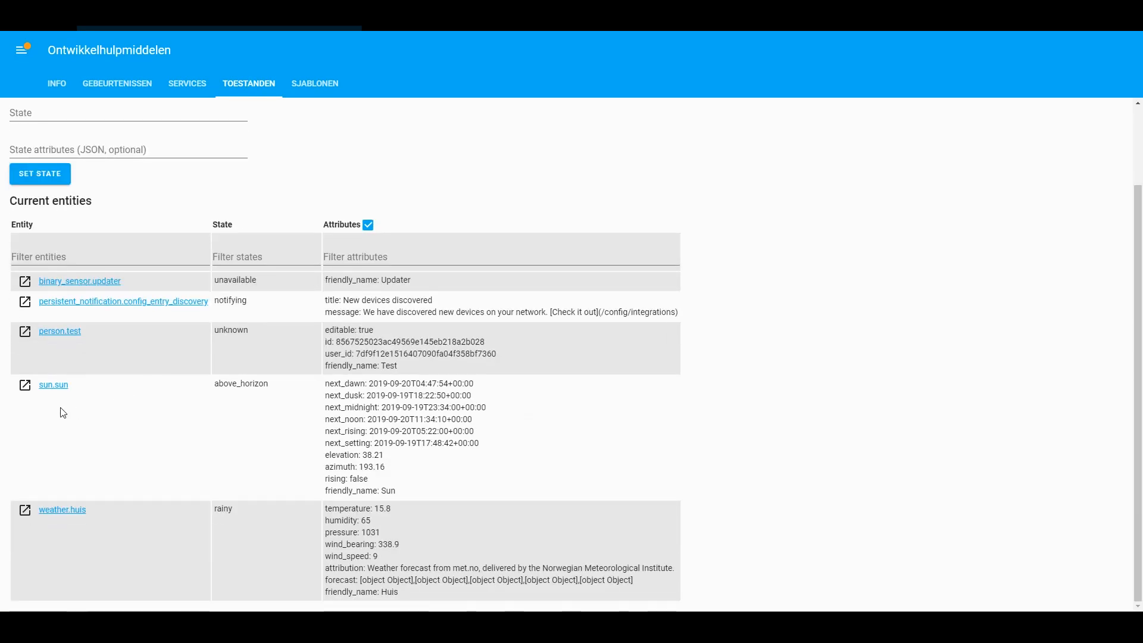
pyautogui.scroll(1, 120, 381)
# Go back to the Huis overview and reopen the current entities list to look for switch.test1.
pyautogui.click(53, 19)
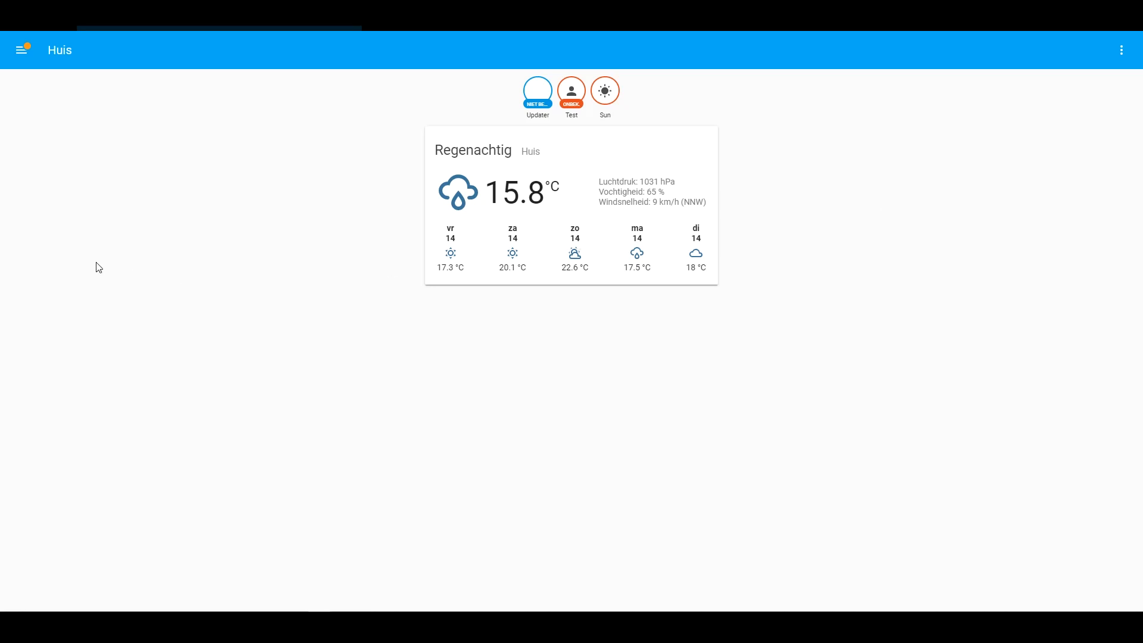
pyautogui.click(21, 58)
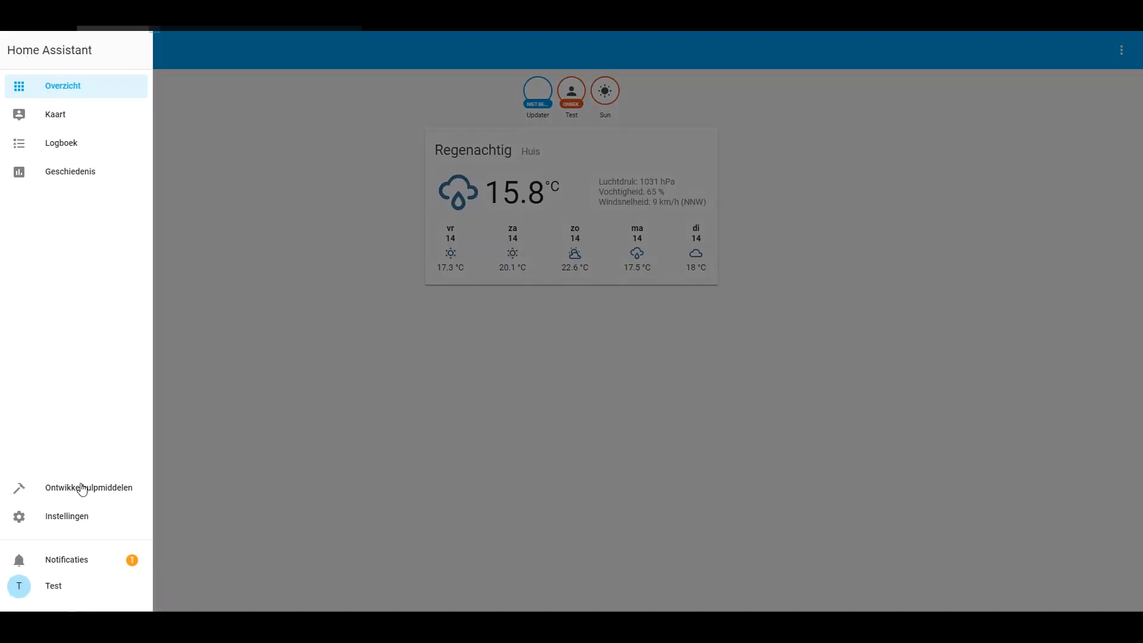
pyautogui.click(82, 489)
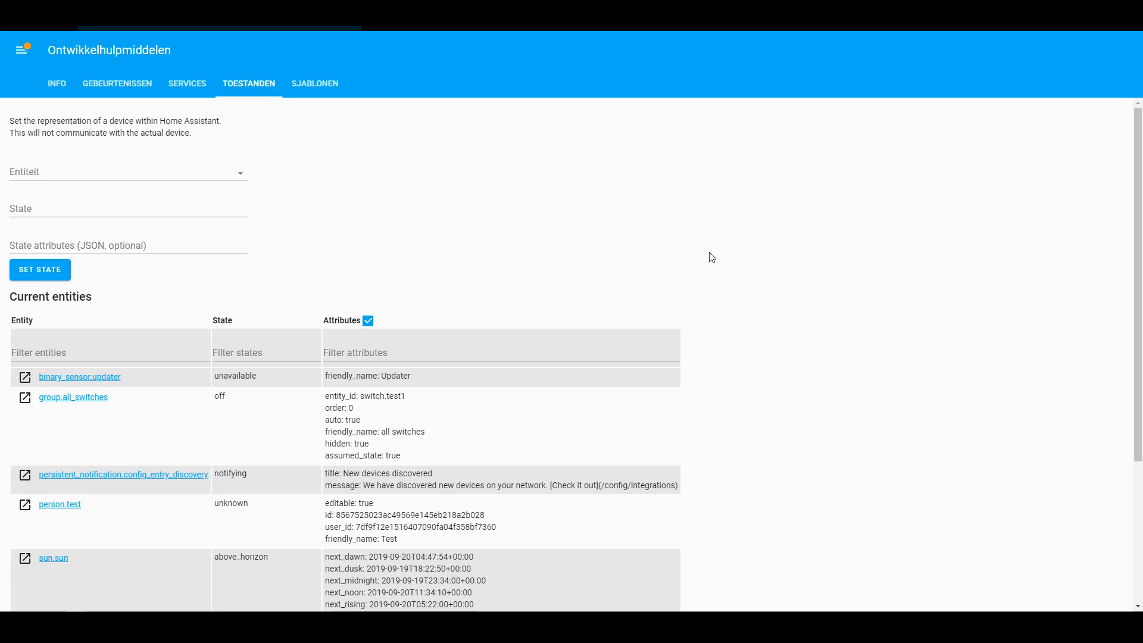
pyautogui.scroll(-3, 708, 255)
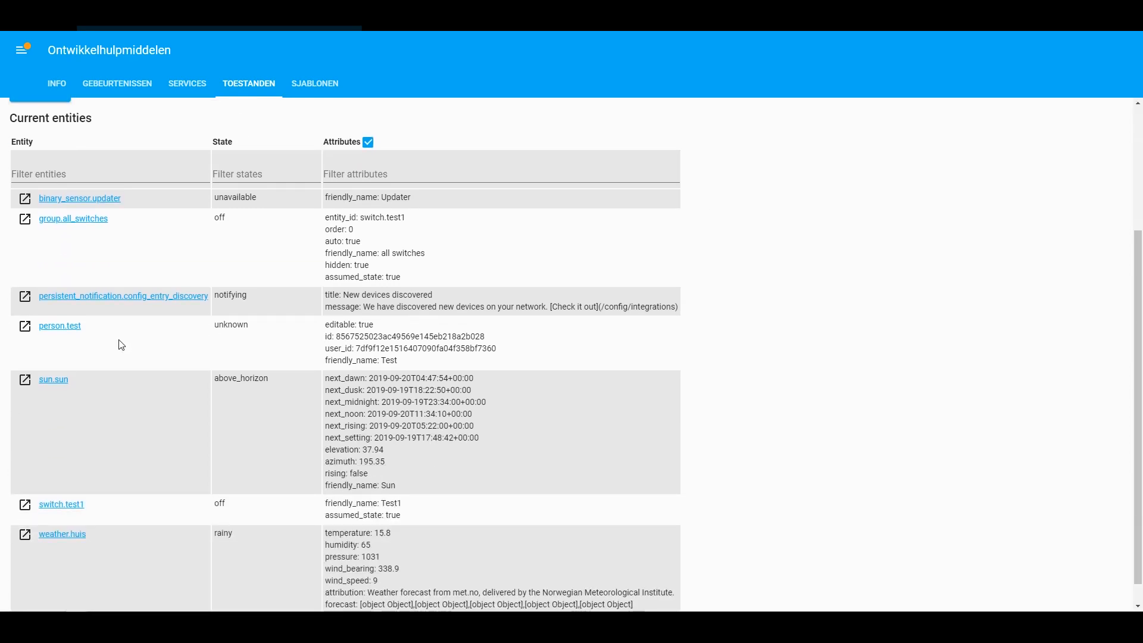
pyautogui.scroll(-1, 36, 428)
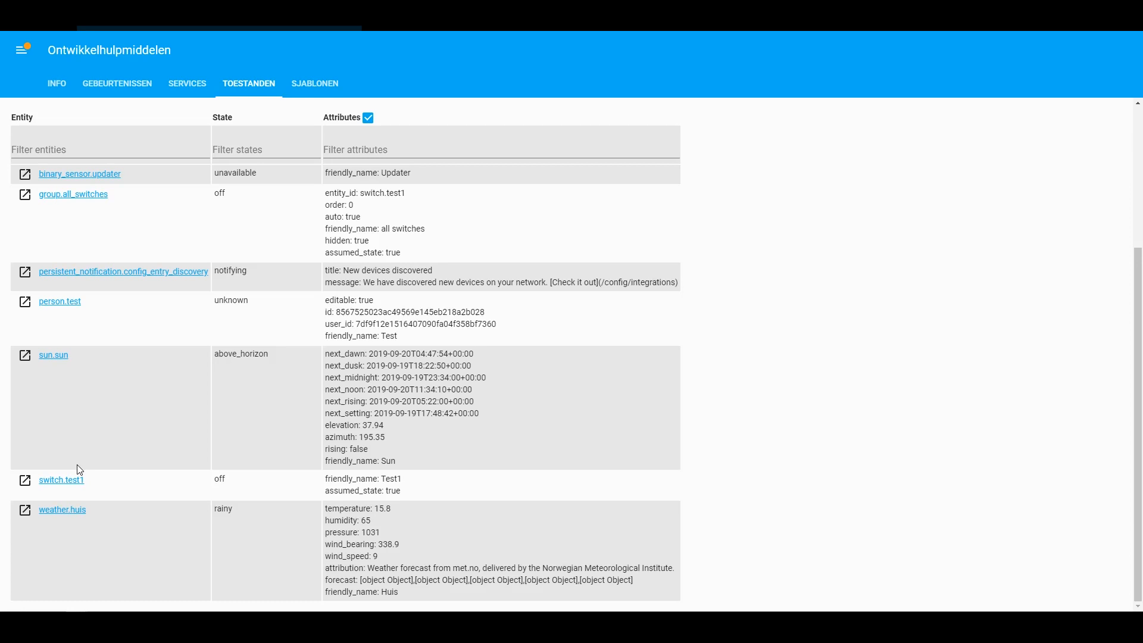
# Examine the details and state history of switch.test1, close them and look through the entities list again.
pyautogui.click(25, 482)
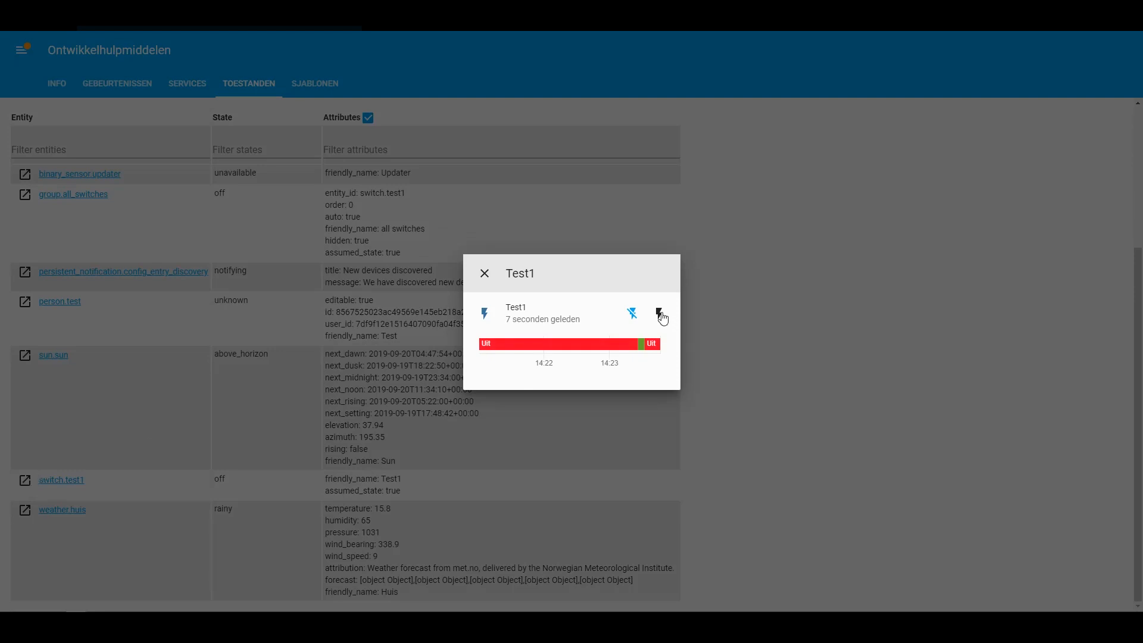
pyautogui.click(485, 274)
pyautogui.scroll(4, 288, 361)
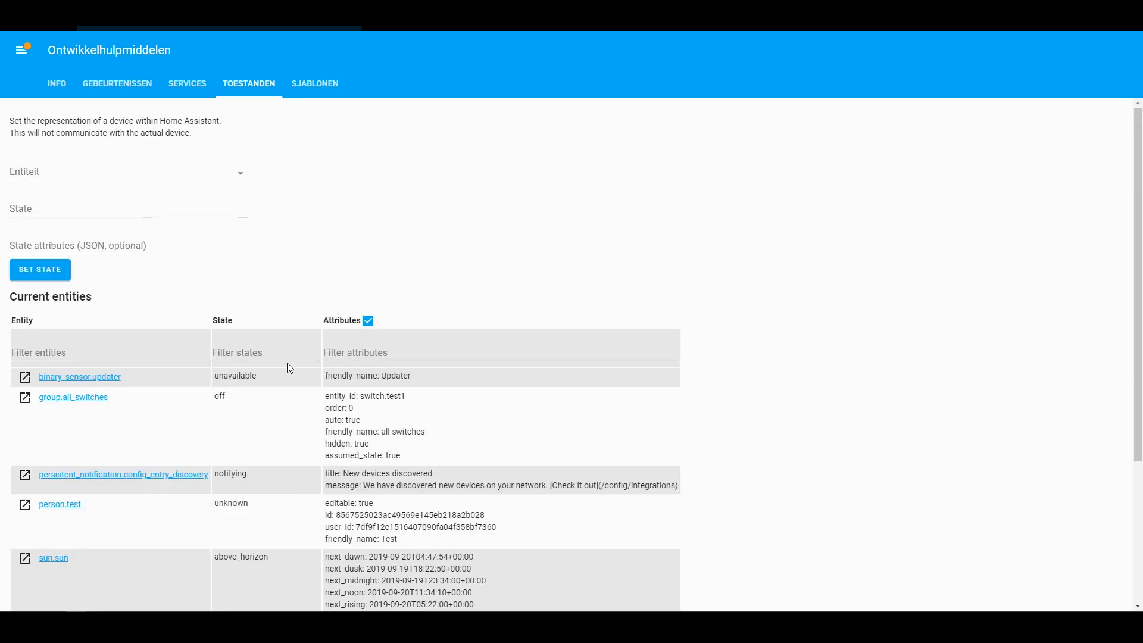
pyautogui.scroll(-4, 146, 454)
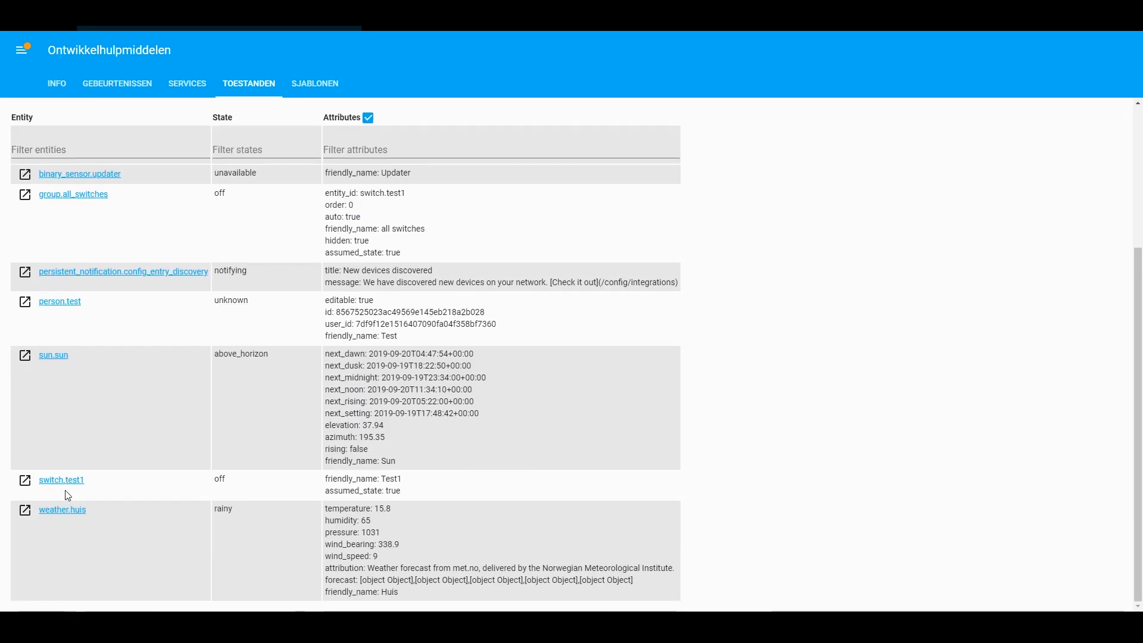
pyautogui.scroll(3, 131, 465)
# Return to Overzicht and open the Huis dashboard for editing with Configureer UI.
pyautogui.click(22, 50)
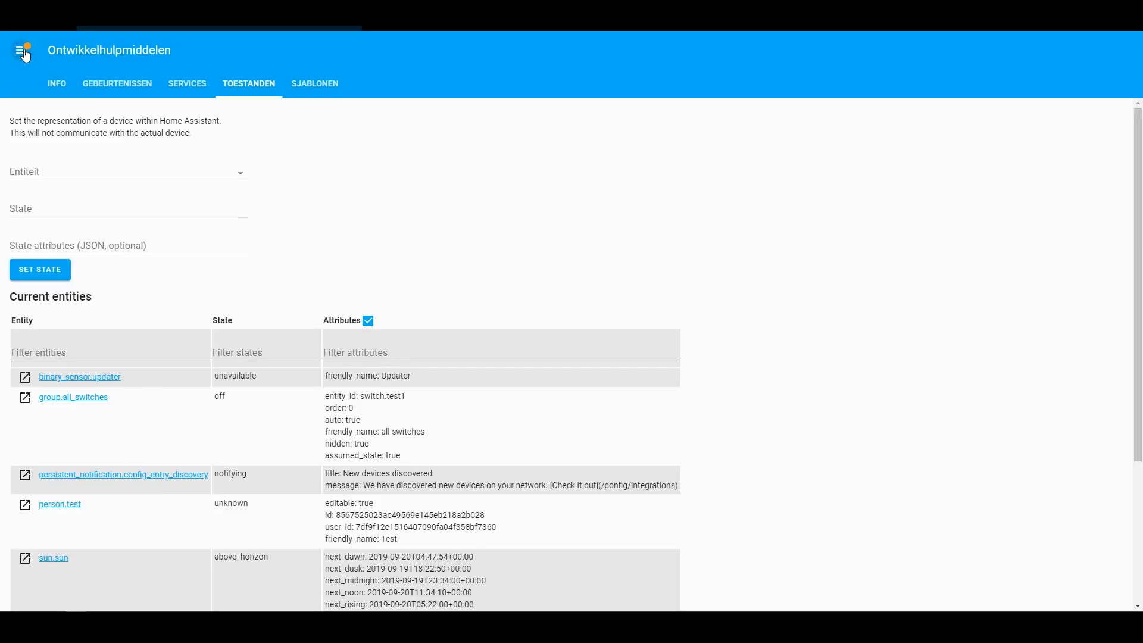
pyautogui.click(61, 85)
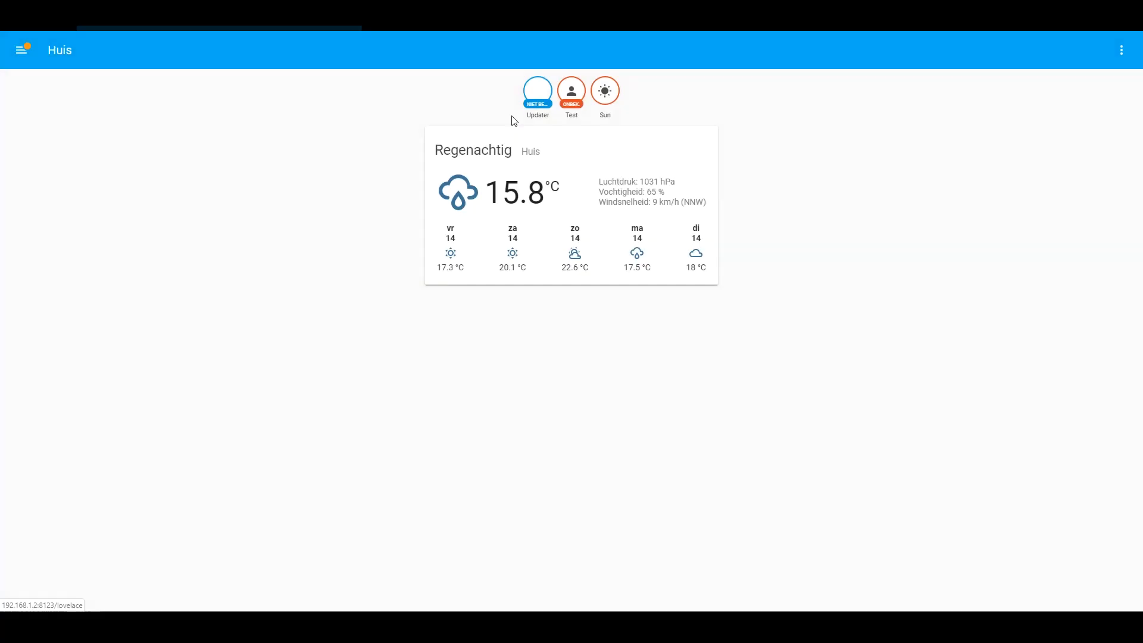
pyautogui.click(1122, 52)
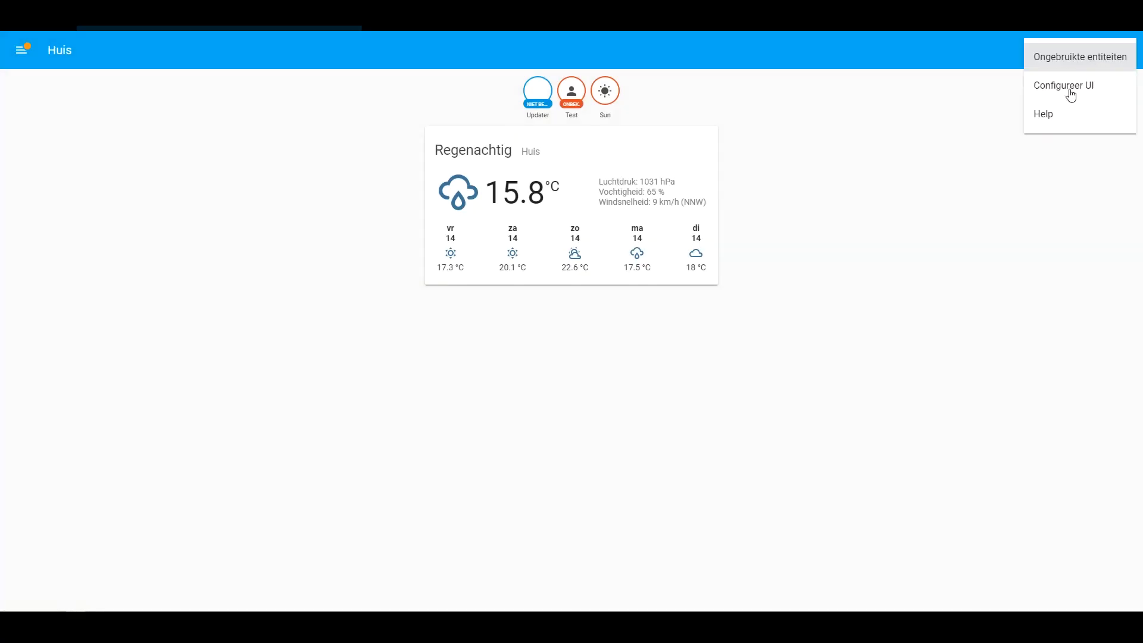
pyautogui.click(1047, 86)
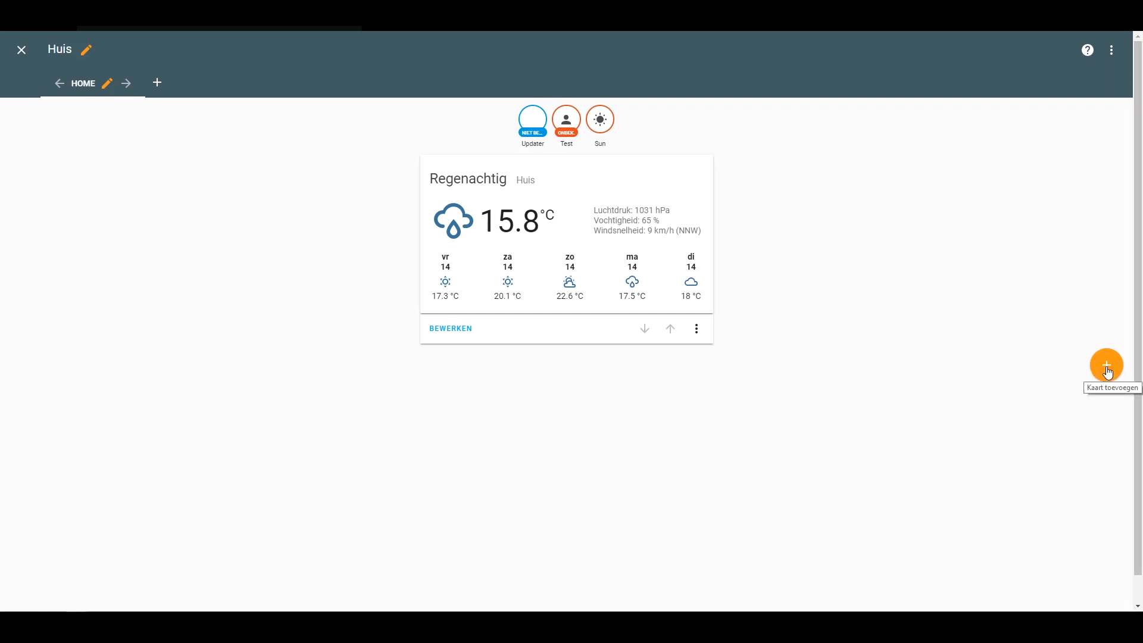
# Add a new Entities card to the Huis dashboard and title it Powerswitch.
pyautogui.click(1109, 372)
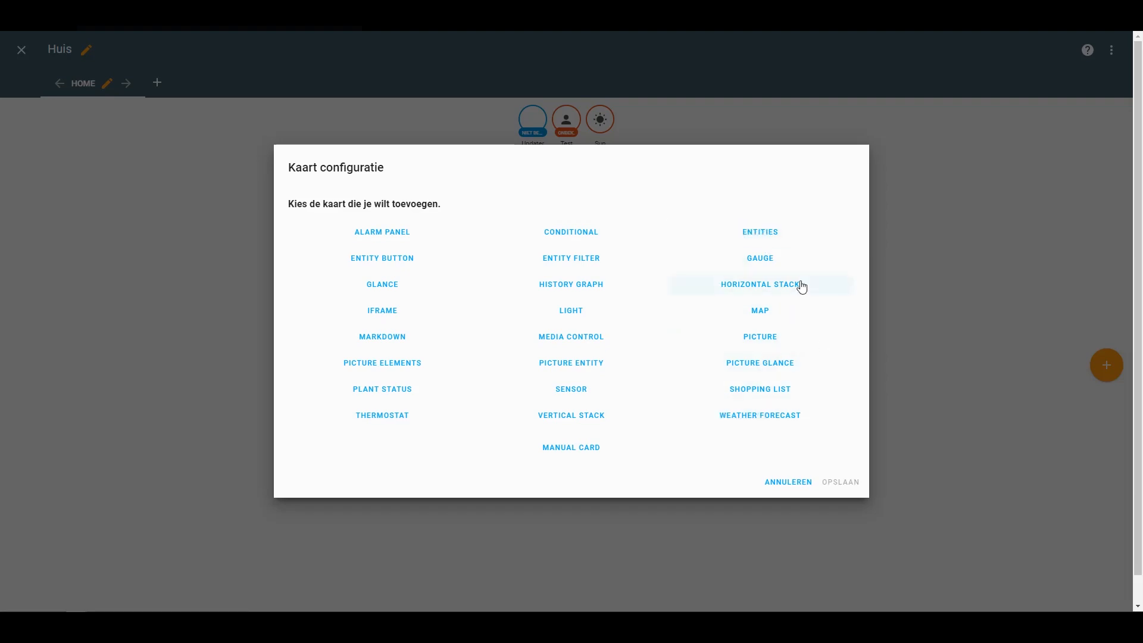
pyautogui.click(765, 236)
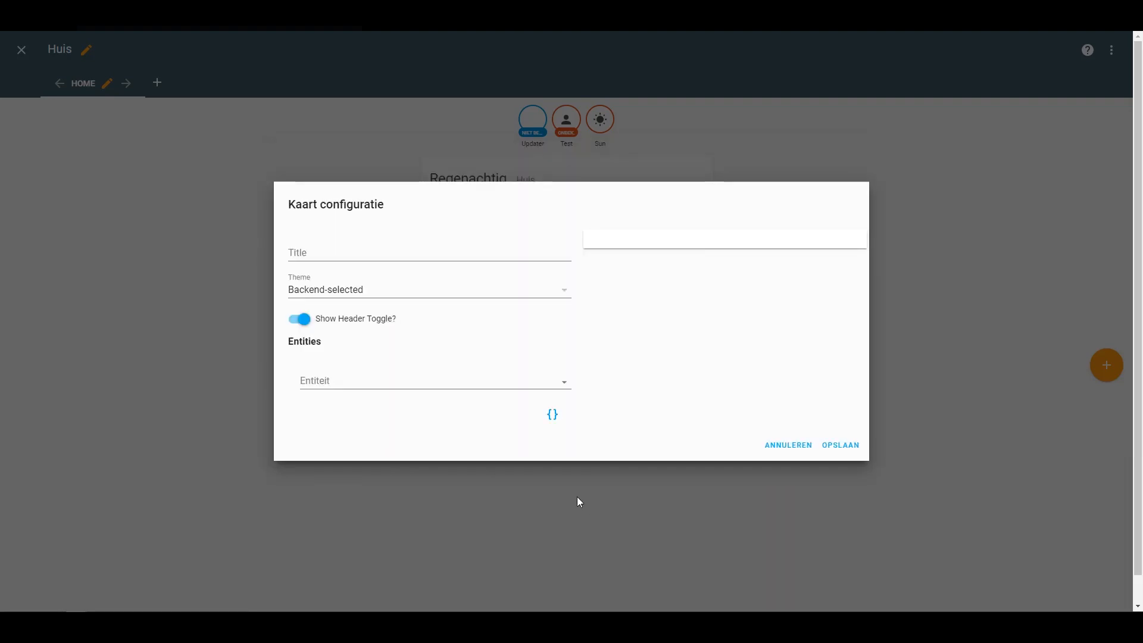
pyautogui.click(291, 253)
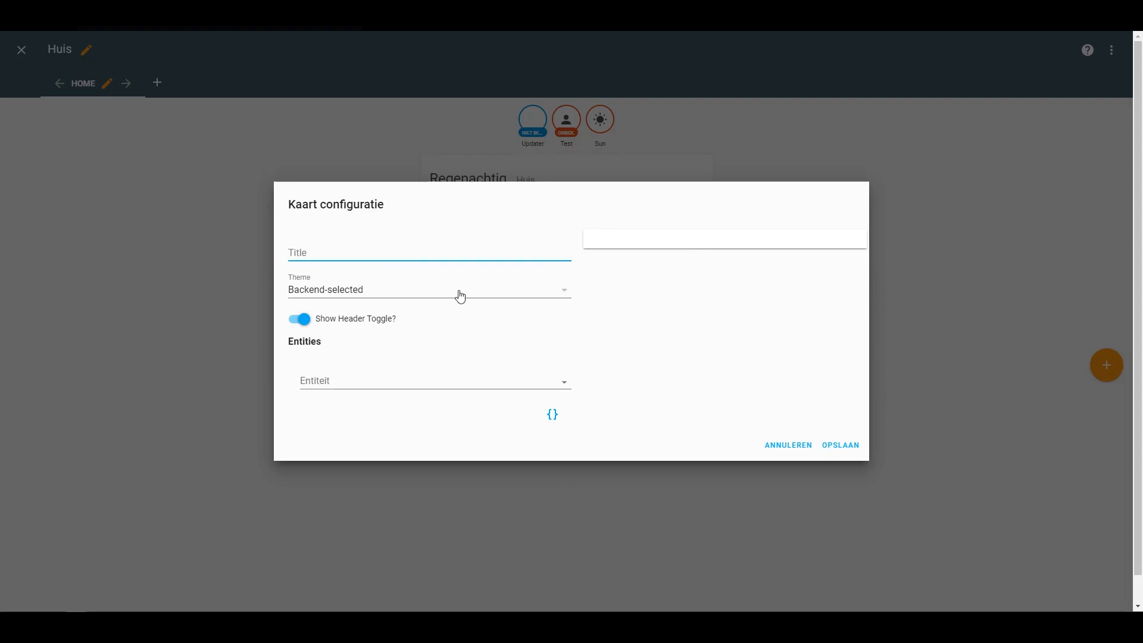
pyautogui.write('Powerswitch')
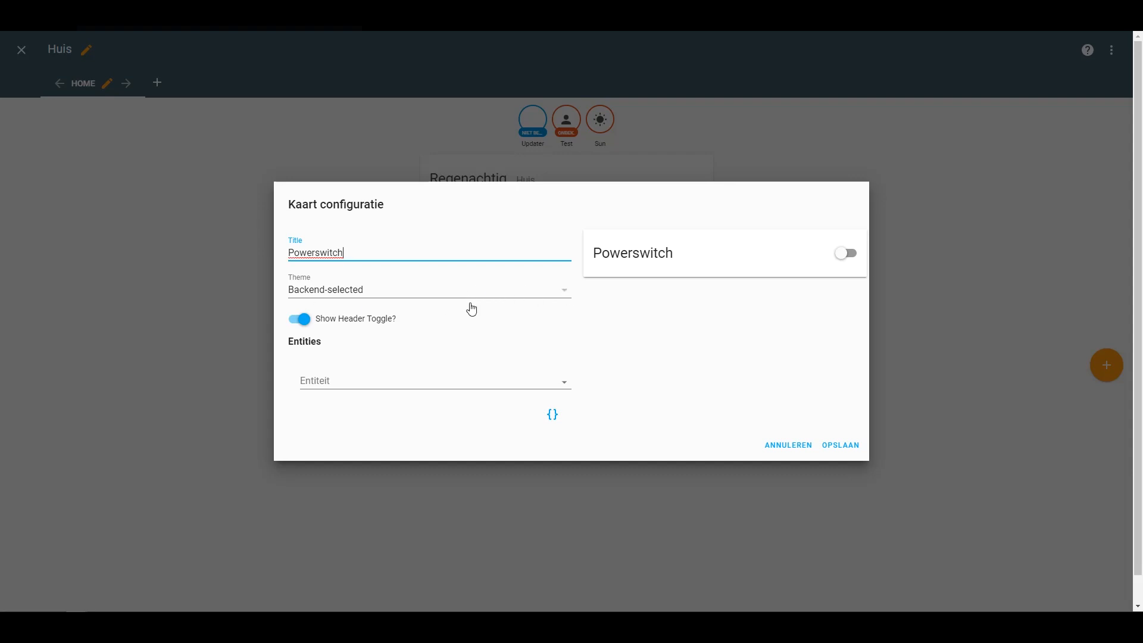
# Keep the Backend-selected theme for the Powerswitch card and switch off Show Header Toggle.
pyautogui.click(566, 298)
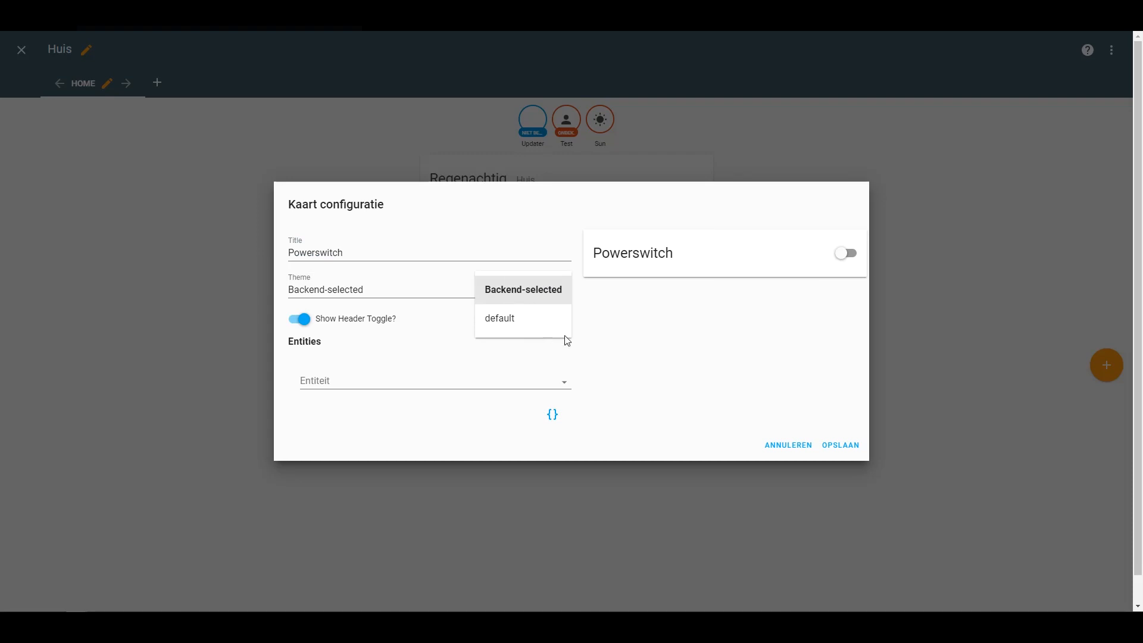
pyautogui.click(603, 322)
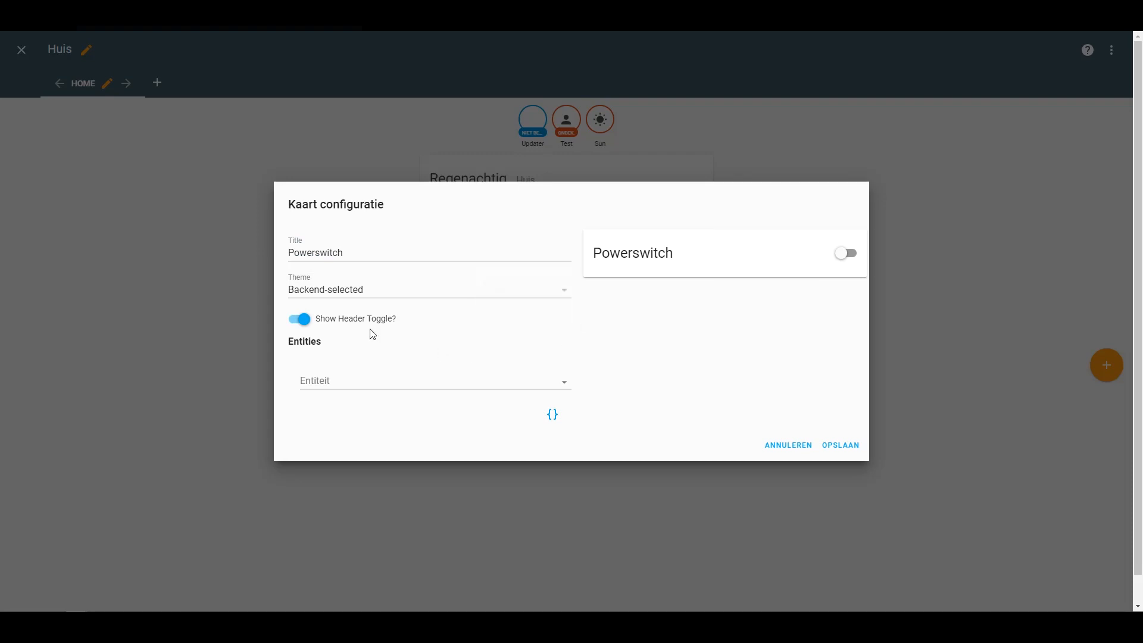
pyautogui.click(296, 324)
pyautogui.click(297, 324)
pyautogui.click(297, 324)
pyautogui.click(298, 325)
pyautogui.click(299, 324)
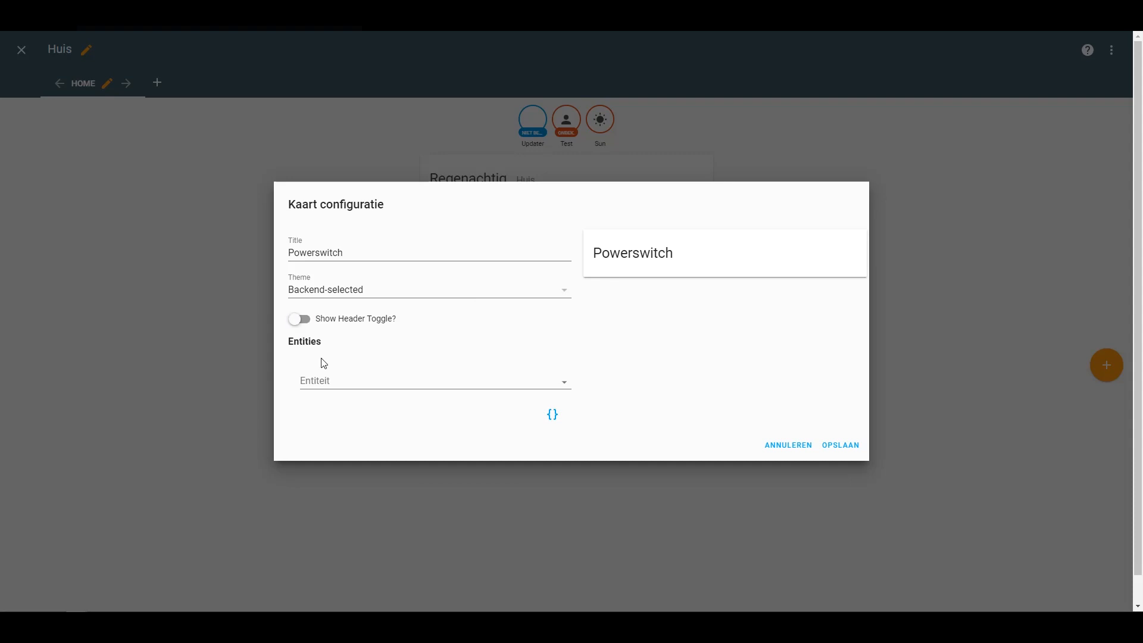
# Add the entity switch.test1 to the Powerswitch card and save the card.
pyautogui.click(563, 382)
pyautogui.moveTo(567, 417); pyautogui.dragTo(553, 495)
pyautogui.click(374, 547)
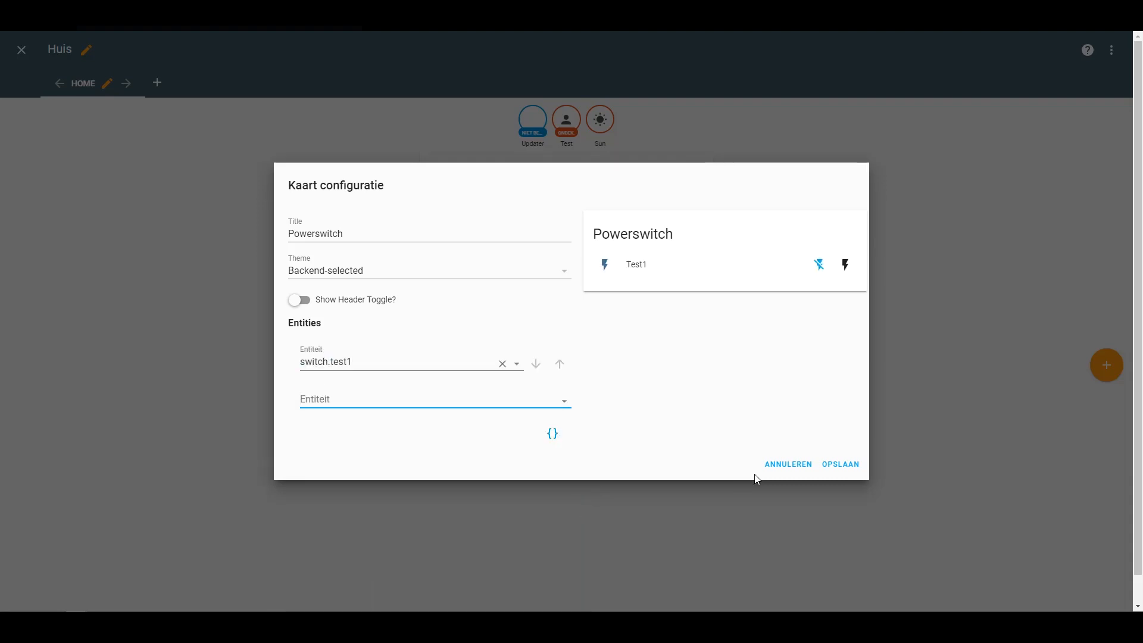
pyautogui.click(850, 471)
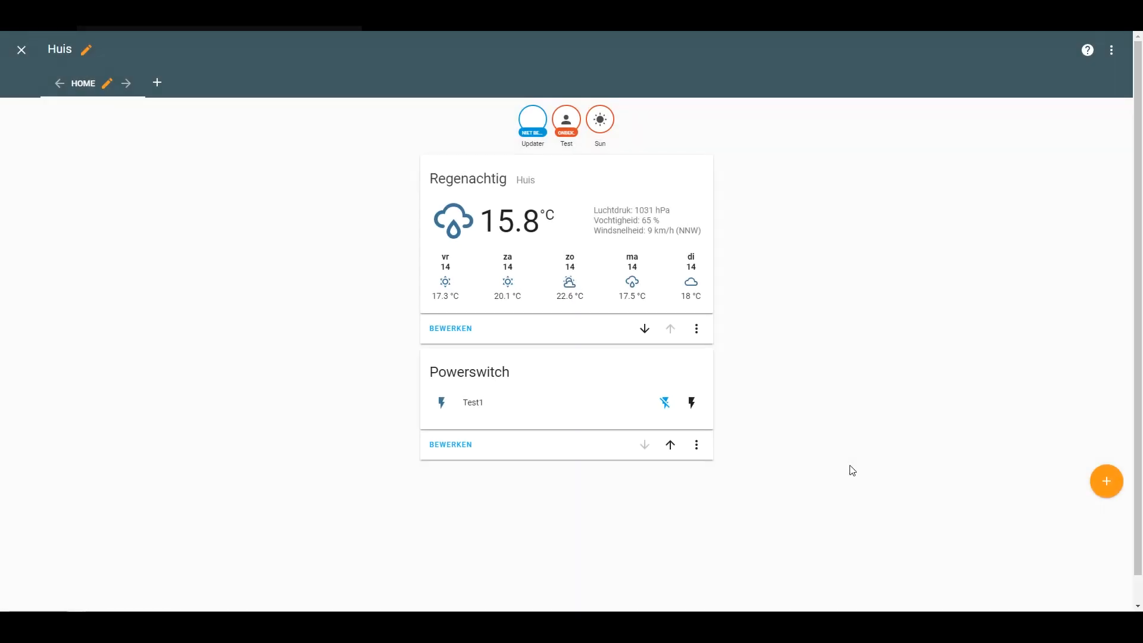